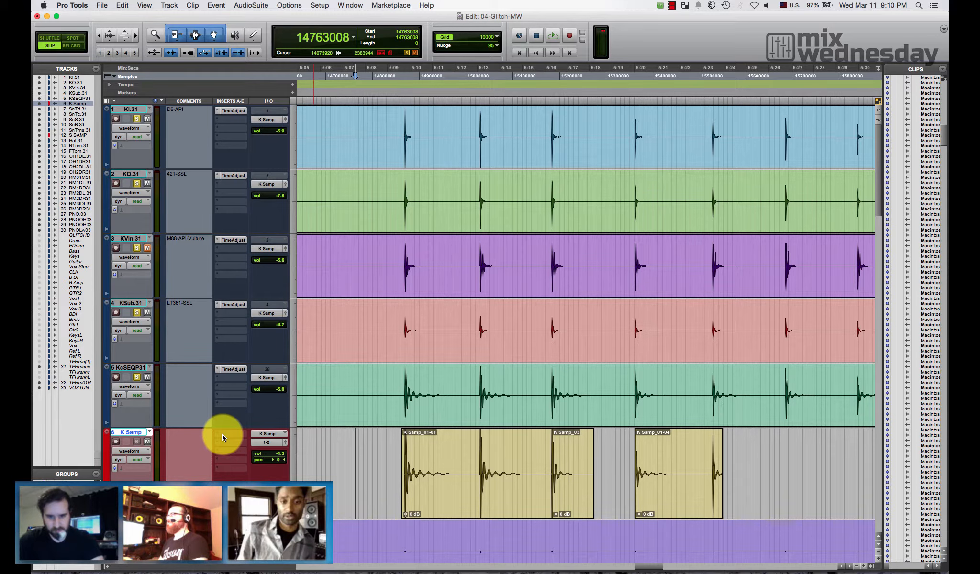
- Hide the Clips list and insert the Trigger 2 plug-in on the KI.31 kick track's second insert slot
{"action": "double_click", "coordinate": [883, 296]}
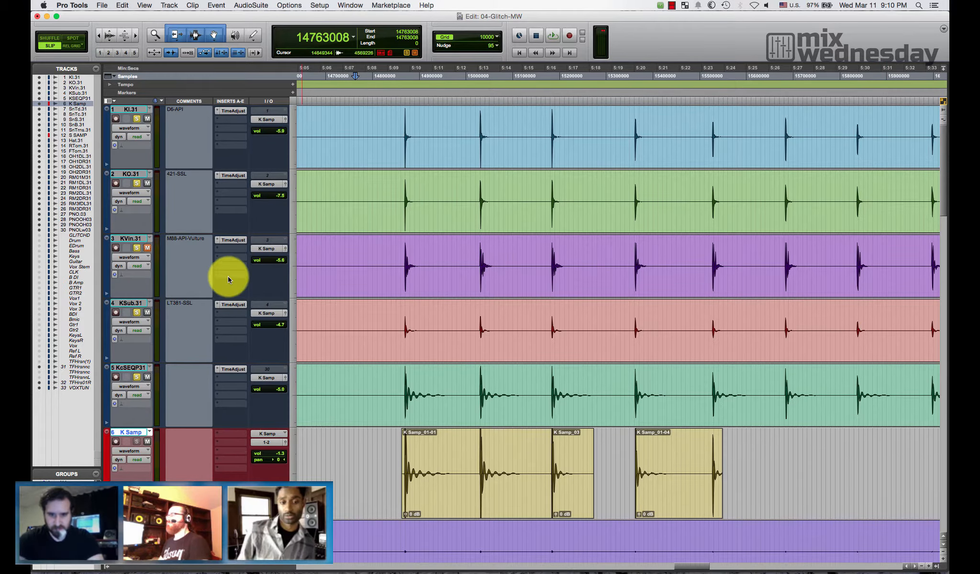
{"action": "left_click", "coordinate": [130, 109]}
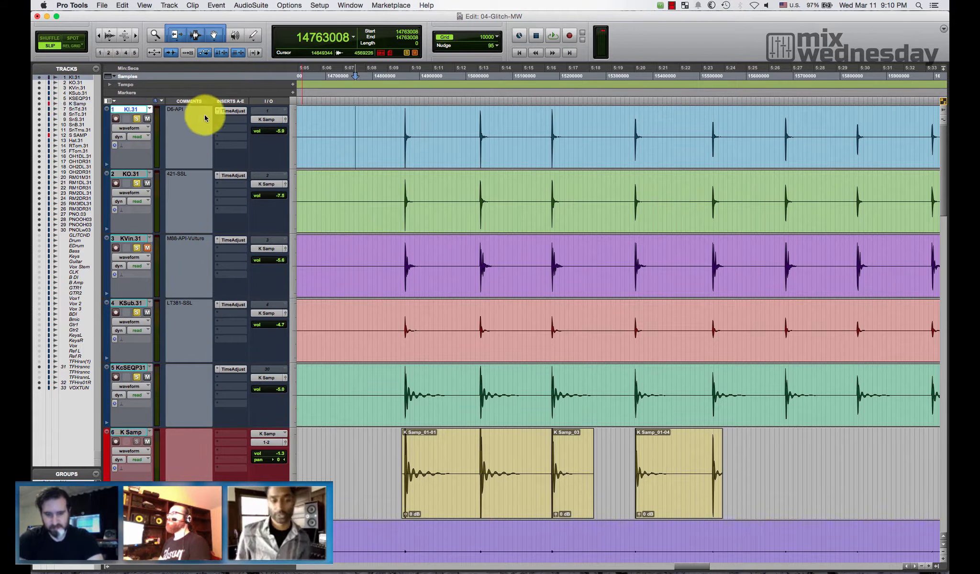
{"action": "left_click", "coordinate": [223, 117]}
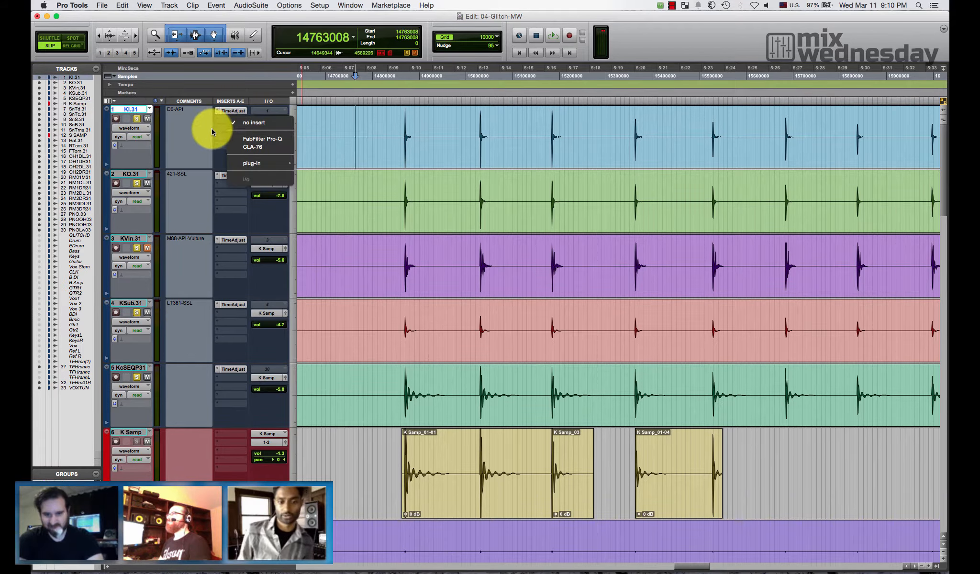
{"action": "mouse_move", "coordinate": [263, 163]}
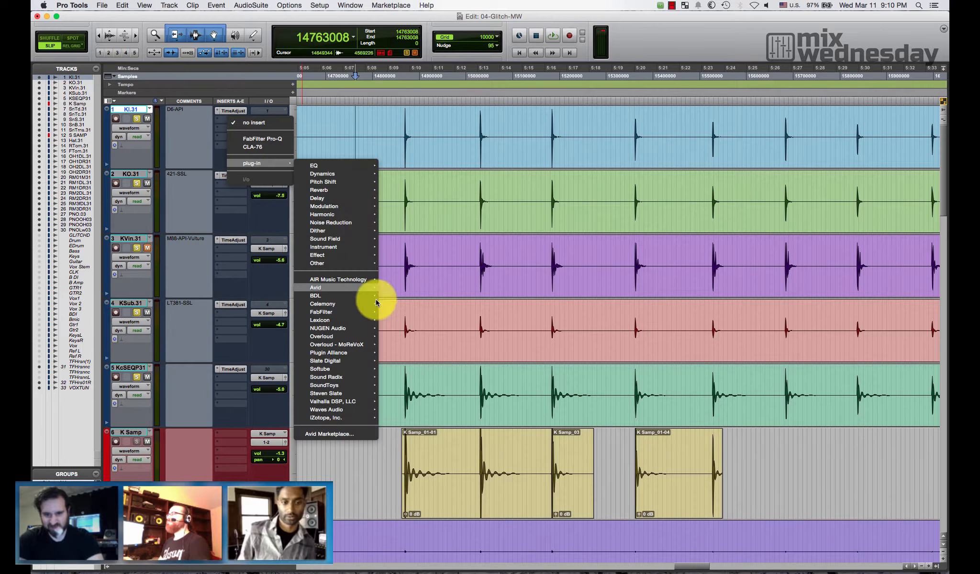
{"action": "mouse_move", "coordinate": [371, 362]}
{"action": "left_click", "coordinate": [421, 363]}
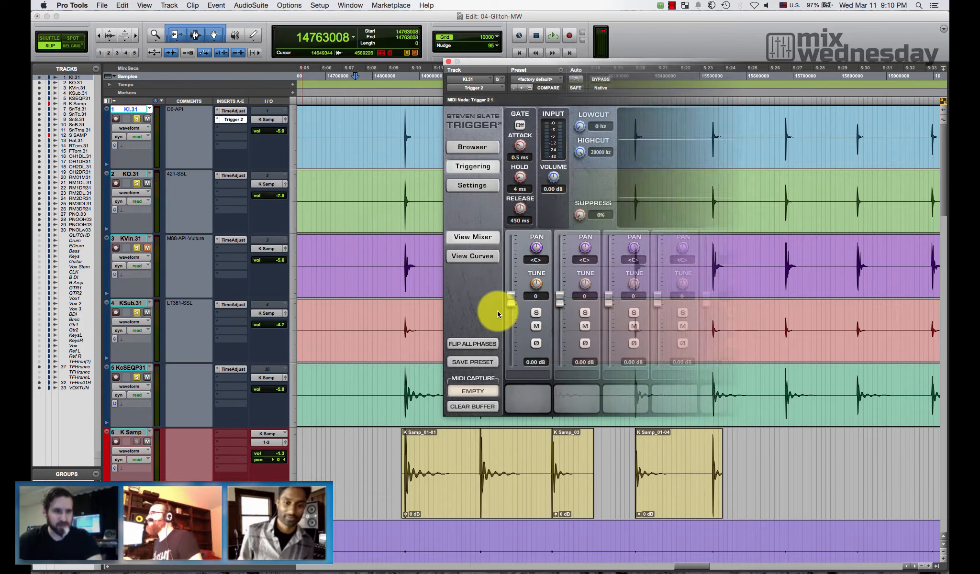
- Set Trigger 2's base directory to the Samples folder inside Bounced Files of the 04-Glitch session under Pro Tools/_Wild Imaginaries
{"action": "left_click", "coordinate": [472, 147]}
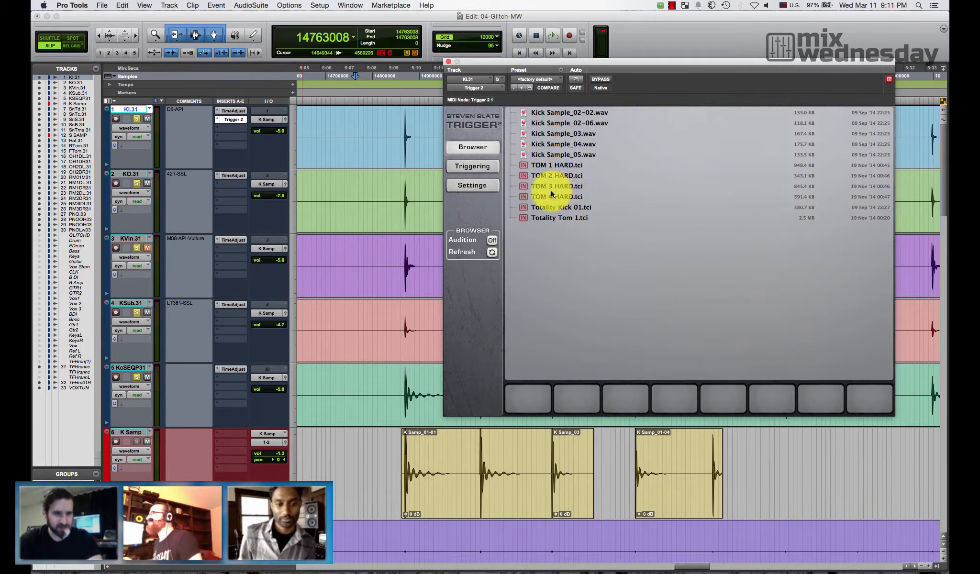
{"action": "left_click", "coordinate": [489, 185]}
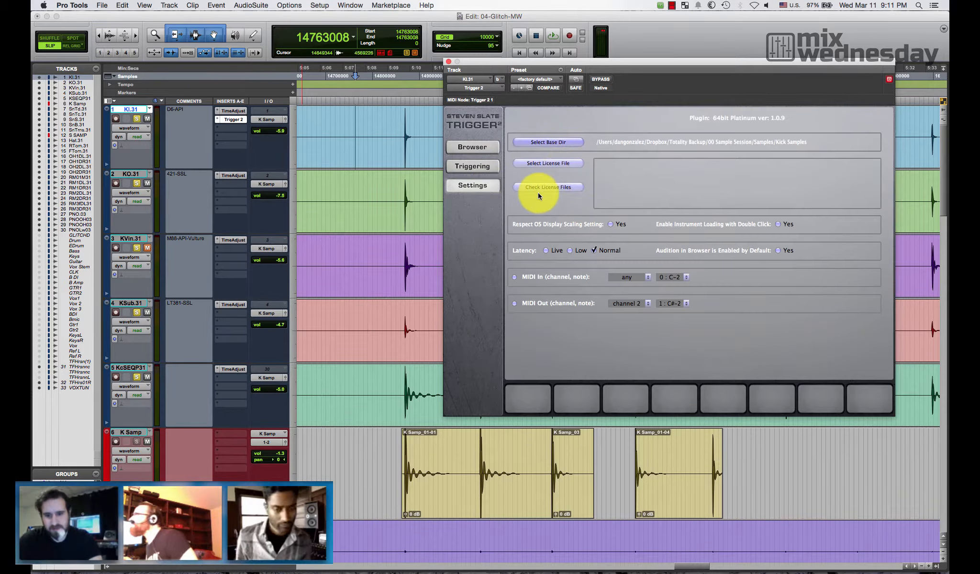
{"action": "left_click", "coordinate": [545, 143]}
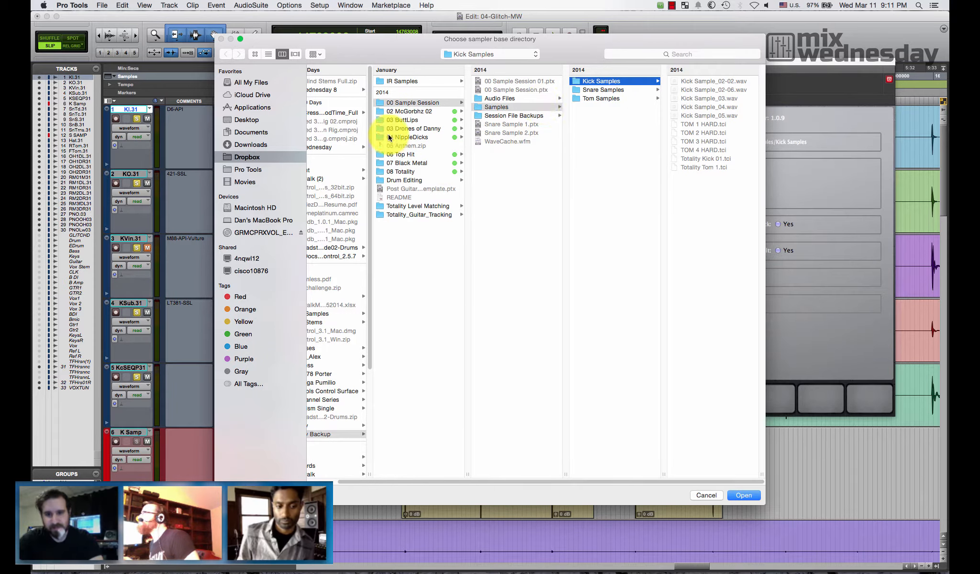
{"action": "left_click", "coordinate": [249, 169]}
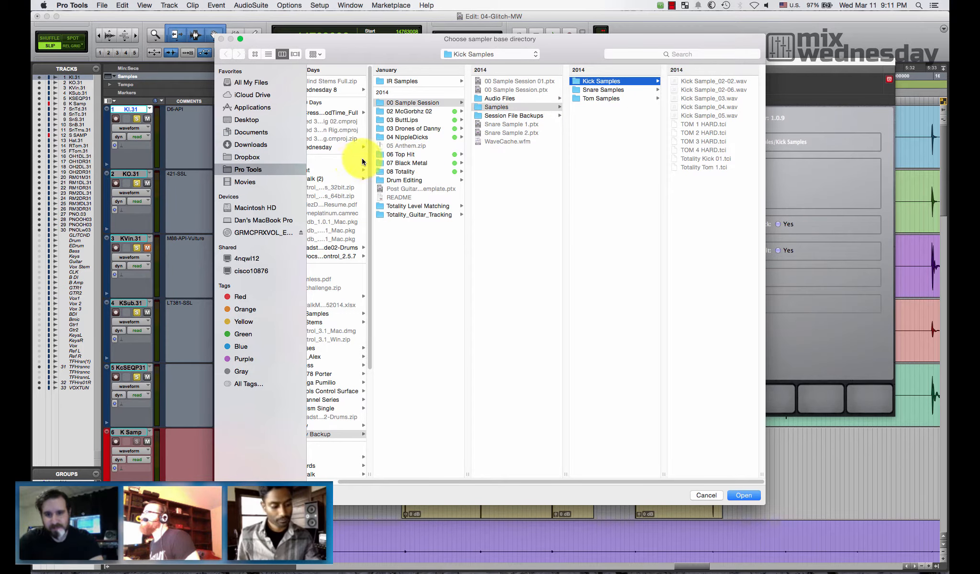
{"action": "left_click", "coordinate": [361, 114]}
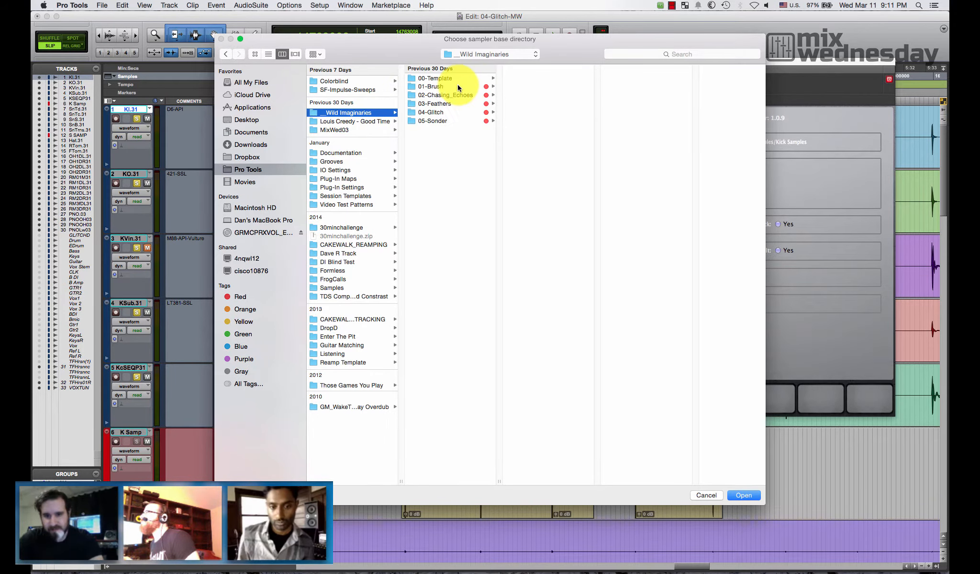
{"action": "left_click", "coordinate": [453, 111]}
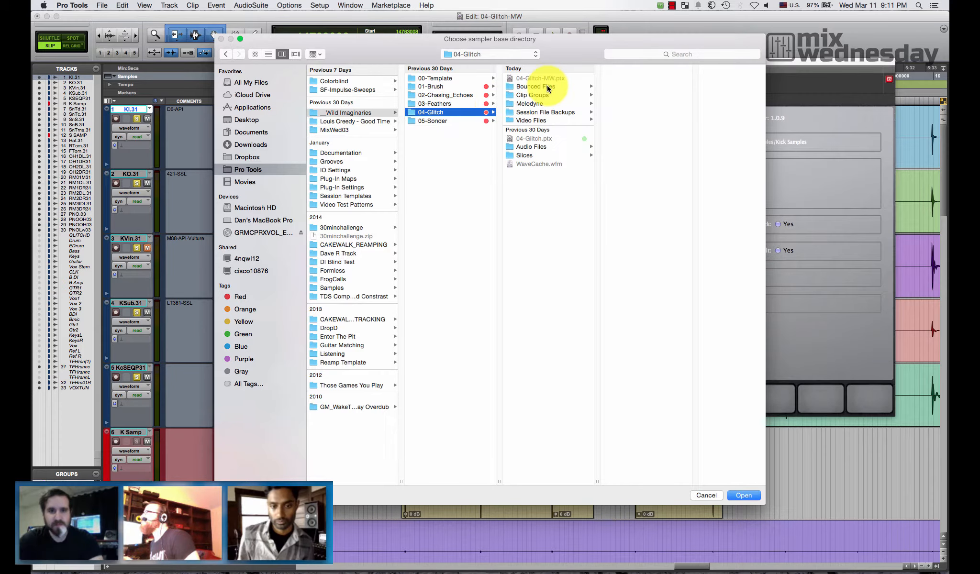
{"action": "left_click", "coordinate": [544, 86]}
{"action": "key", "text": "Right"}
{"action": "left_click", "coordinate": [742, 495]}
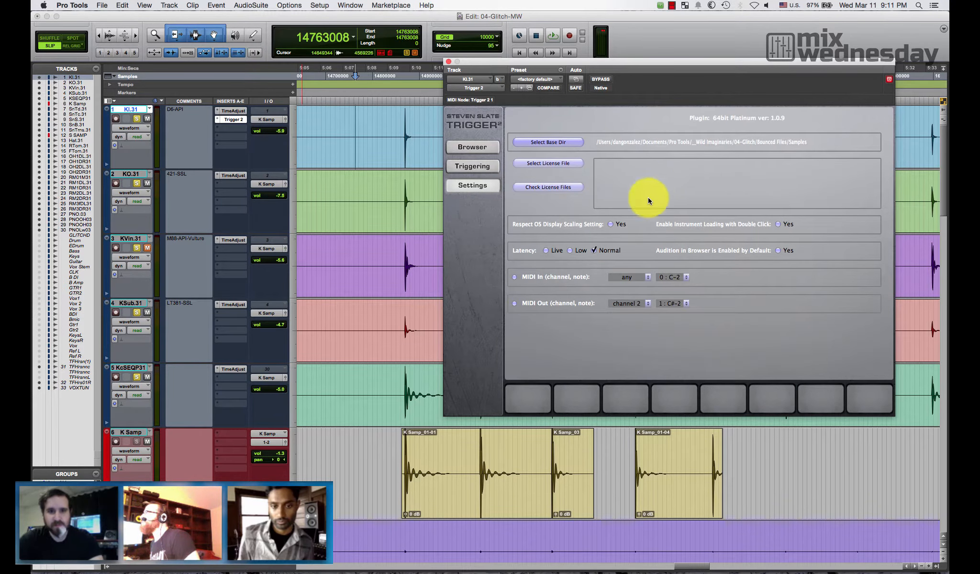
- Load K Samp_03.wav into Trigger 2's first sample slot and set Retrigger to 50 ms
{"action": "left_click", "coordinate": [484, 150]}
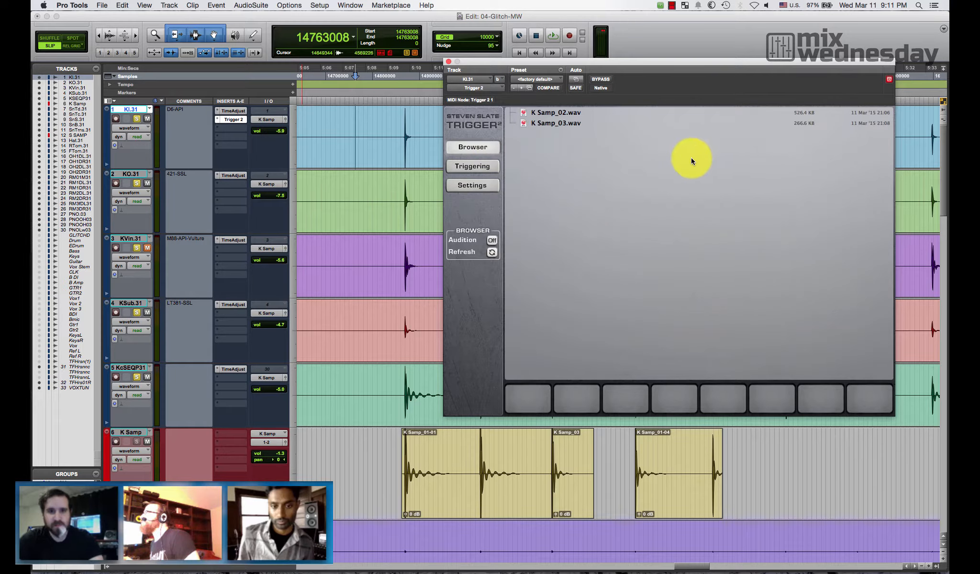
{"action": "left_click", "coordinate": [551, 124]}
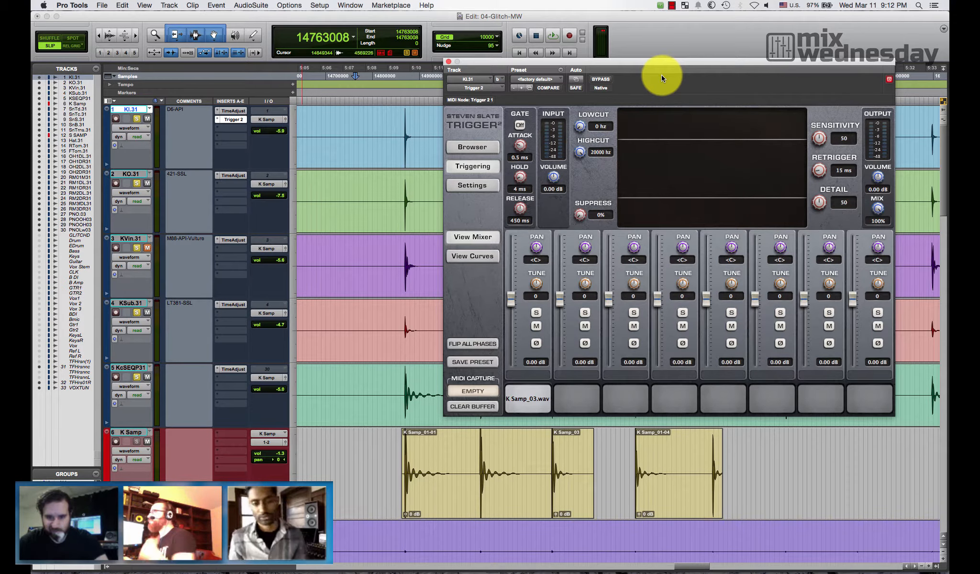
{"action": "left_click_drag", "start_coordinate": [659, 64], "coordinate": [651, 126]}
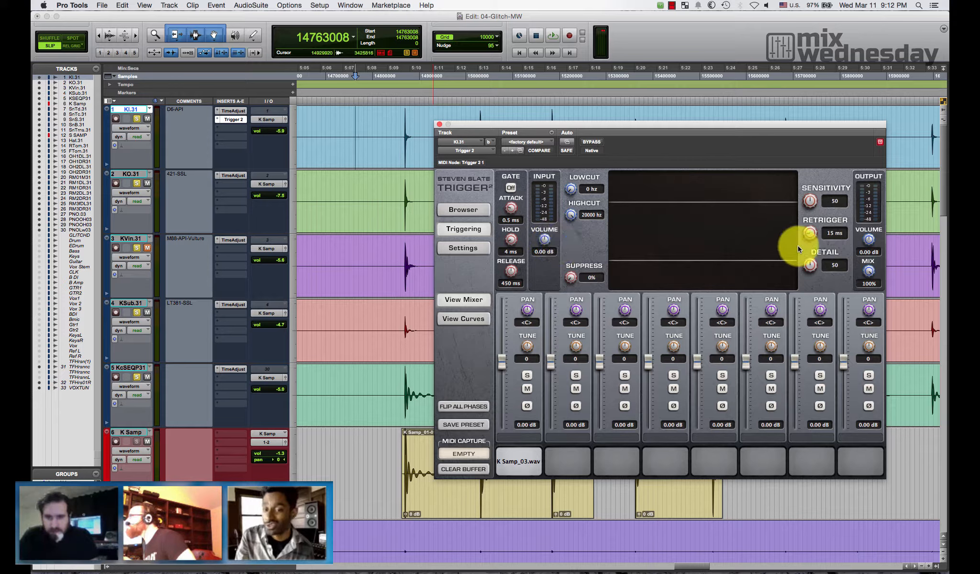
{"action": "left_click_drag", "start_coordinate": [809, 235], "coordinate": [814, 205]}
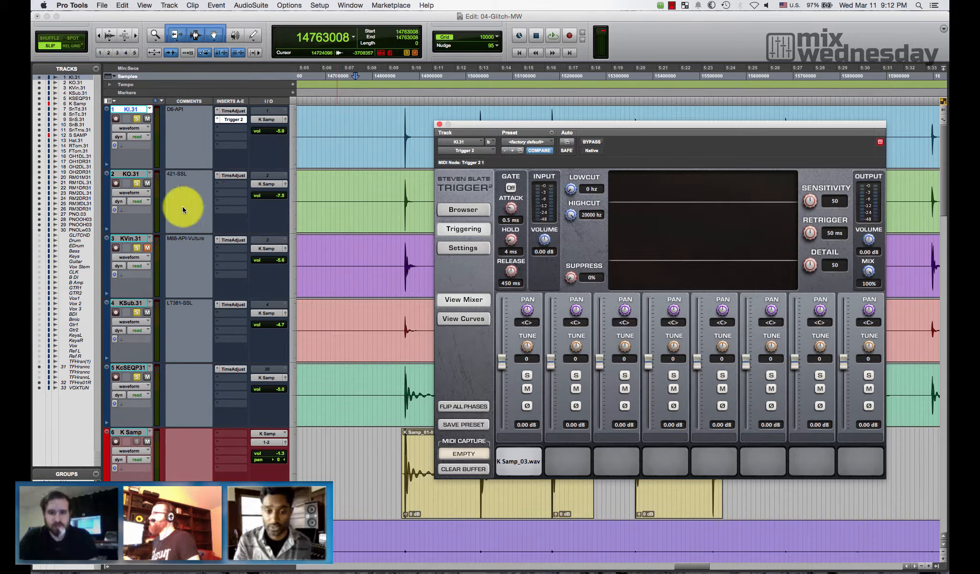
- Increase the height of the KI.31 track and place the Trigger 2 window below its waveform
{"action": "left_click", "coordinate": [148, 187]}
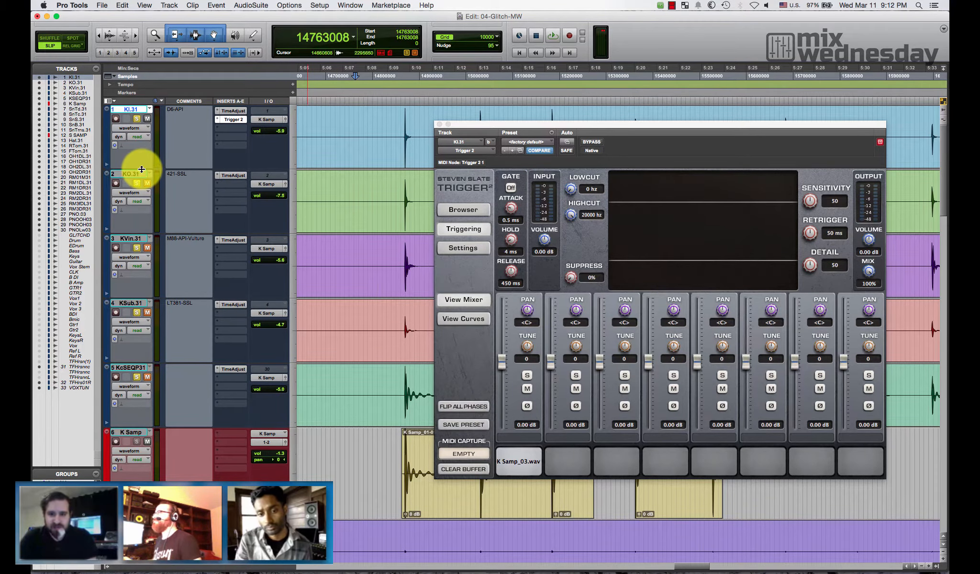
{"action": "left_click_drag", "start_coordinate": [142, 170], "coordinate": [160, 197]}
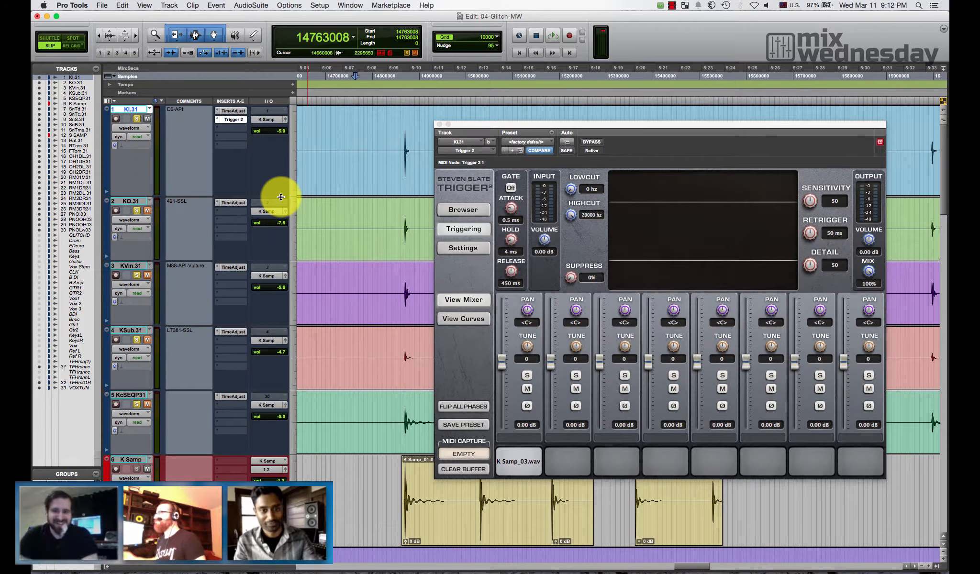
{"action": "left_click_drag", "start_coordinate": [536, 125], "coordinate": [137, 208]}
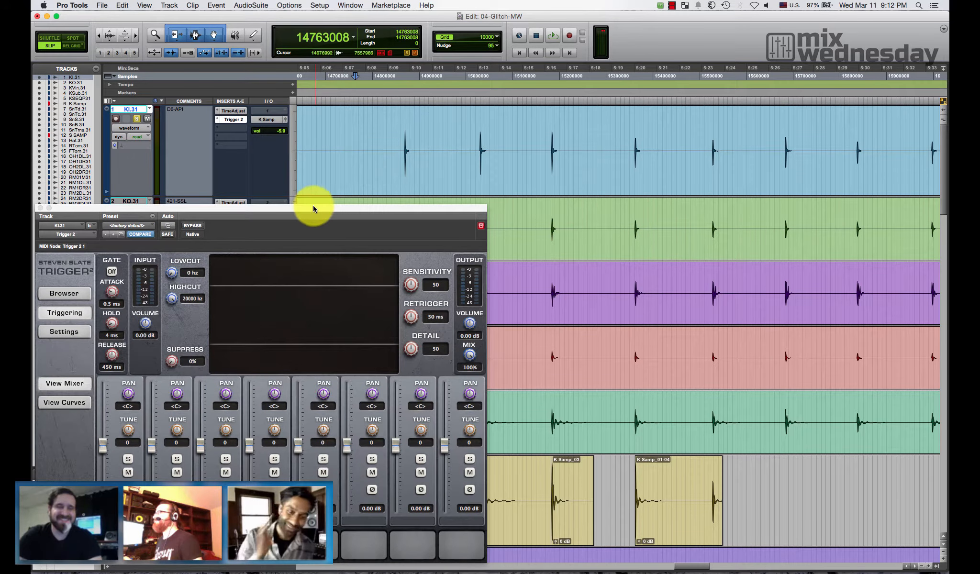
{"action": "left_click_drag", "start_coordinate": [313, 207], "coordinate": [591, 190]}
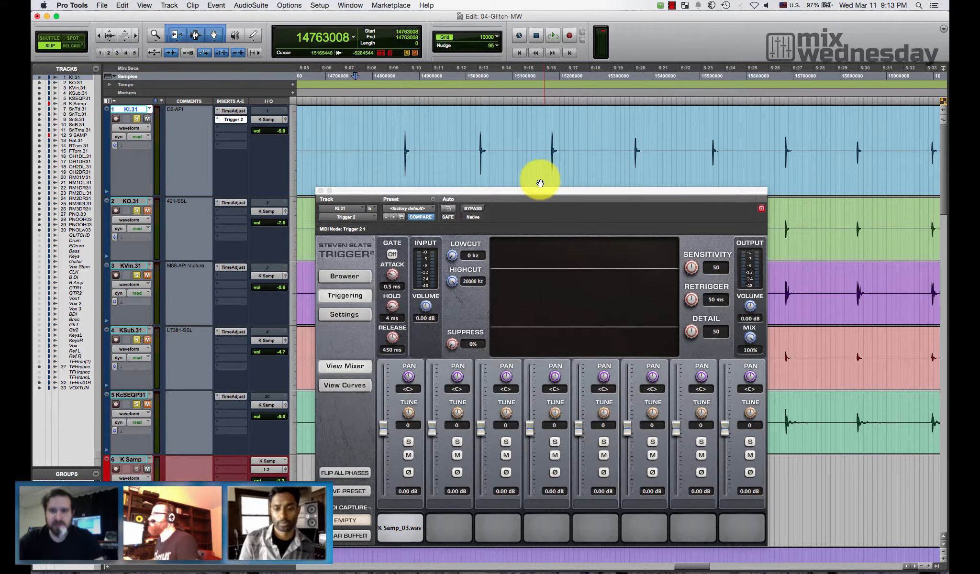
- Play the kick part from sample 2958336, just before the DRUMSIN marker, to check how Trigger 2 detects the hits
{"action": "key", "text": "r"}
{"action": "key", "text": "r"}
{"action": "key", "text": "r"}
{"action": "scroll", "coordinate": [480, 172], "scroll_direction": "left", "scroll_amount": 10}
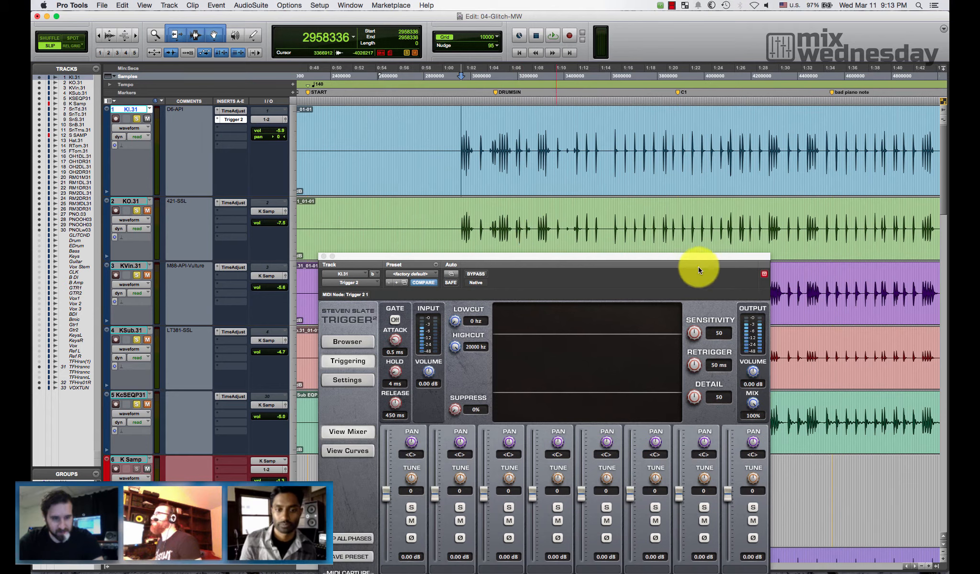
{"action": "key", "text": "space"}
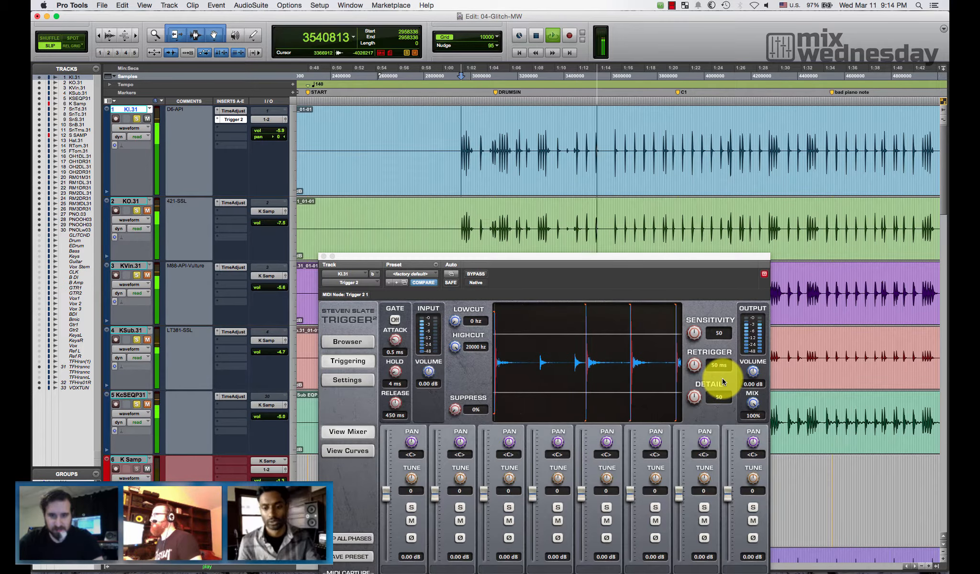
{"action": "key", "text": "space"}
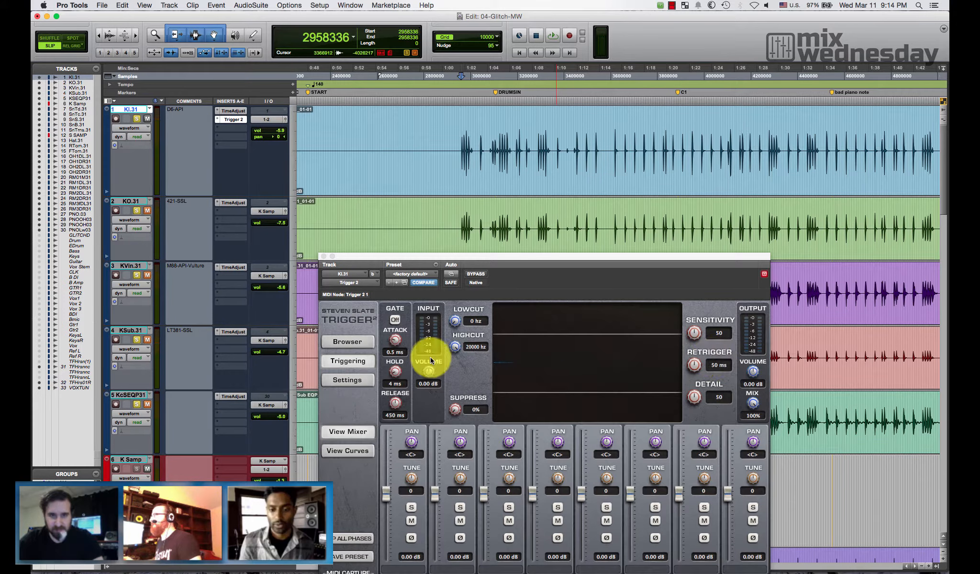
- Route the KI.31 track's output to the K Samp (Mono) bus
{"action": "left_click", "coordinate": [275, 119]}
{"action": "mouse_move", "coordinate": [312, 128]}
{"action": "mouse_move", "coordinate": [382, 130]}
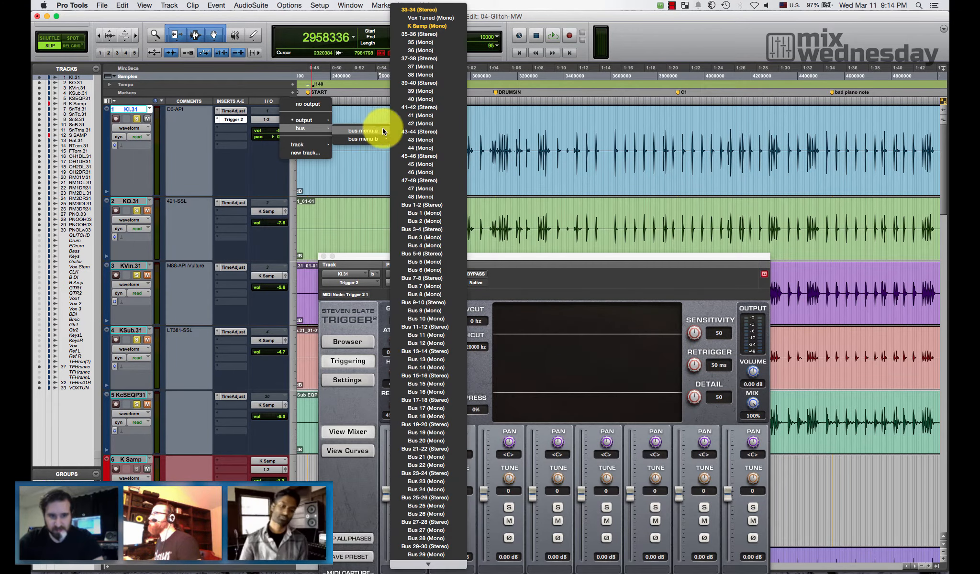
{"action": "left_click", "coordinate": [443, 28]}
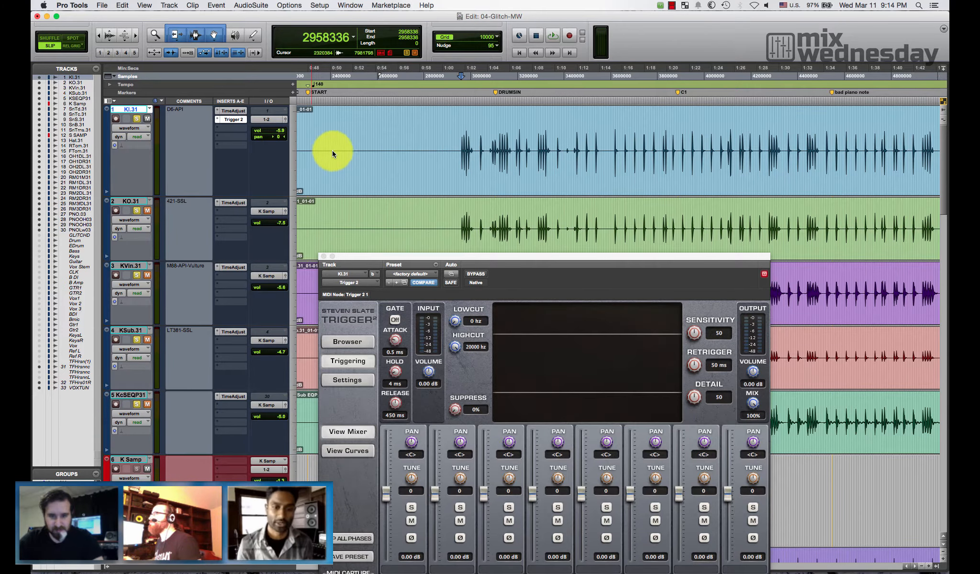
- Record-enable the K Samp track, dismiss the Trigger 2 window, and set the K Samp and KI.31 volumes to 0.0
{"action": "left_click", "coordinate": [116, 469]}
{"action": "left_click_drag", "start_coordinate": [536, 256], "coordinate": [551, 92]}
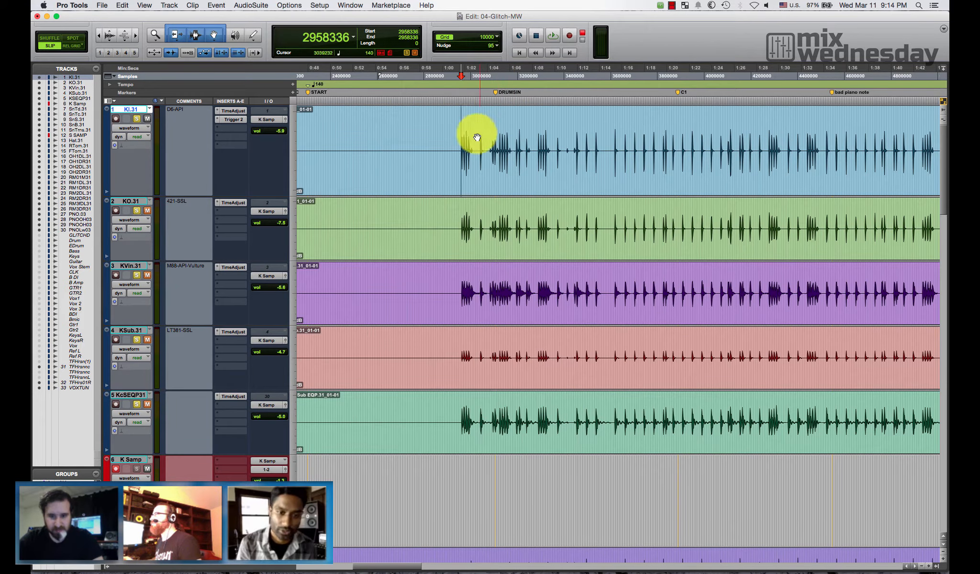
{"action": "left_click", "coordinate": [280, 481], "text": "alt"}
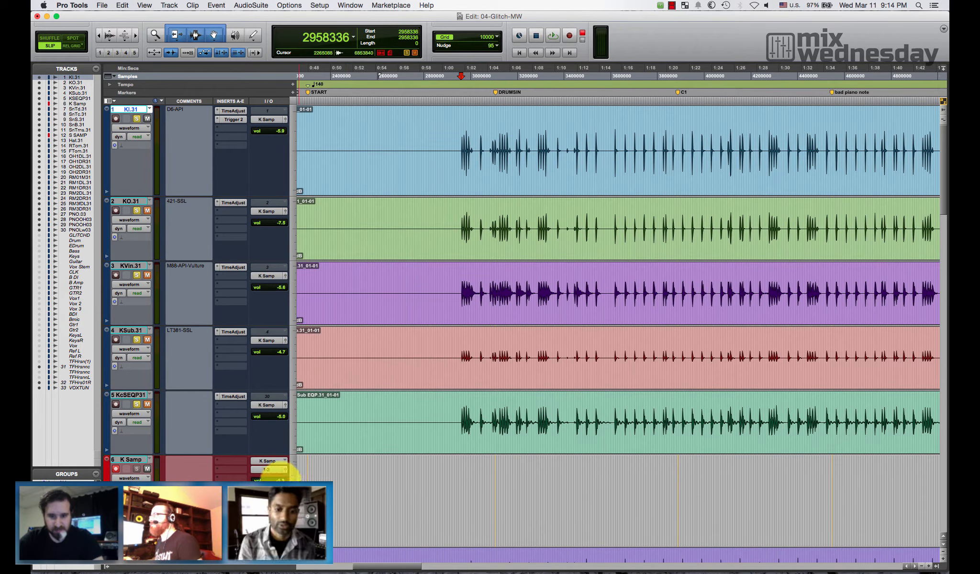
{"action": "left_click", "coordinate": [285, 133], "text": "alt"}
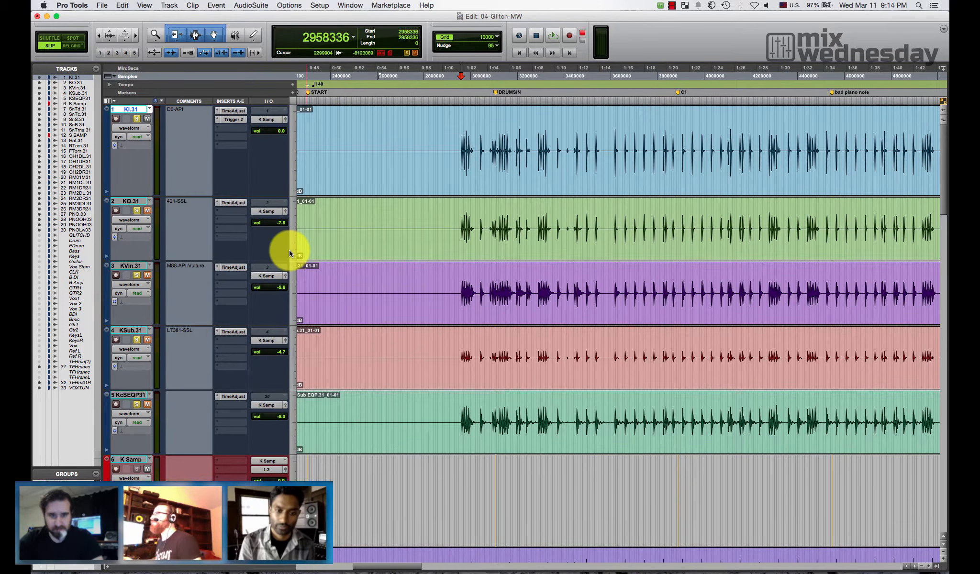
- Record the triggered kick onto the K Samp track from sample 2958336 for about 671,000 samples
{"action": "key", "text": "super+bracketleft"}
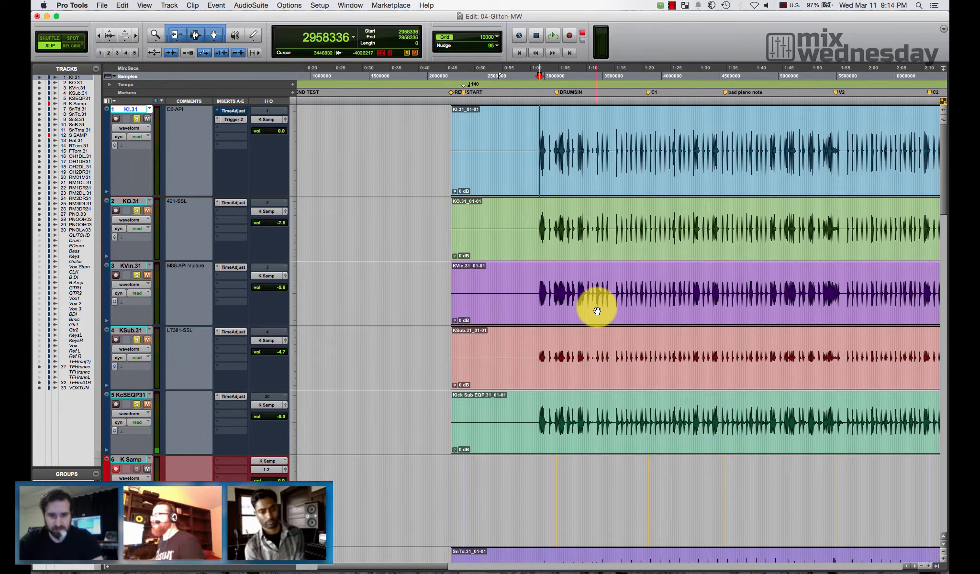
{"action": "key", "text": "super+space"}
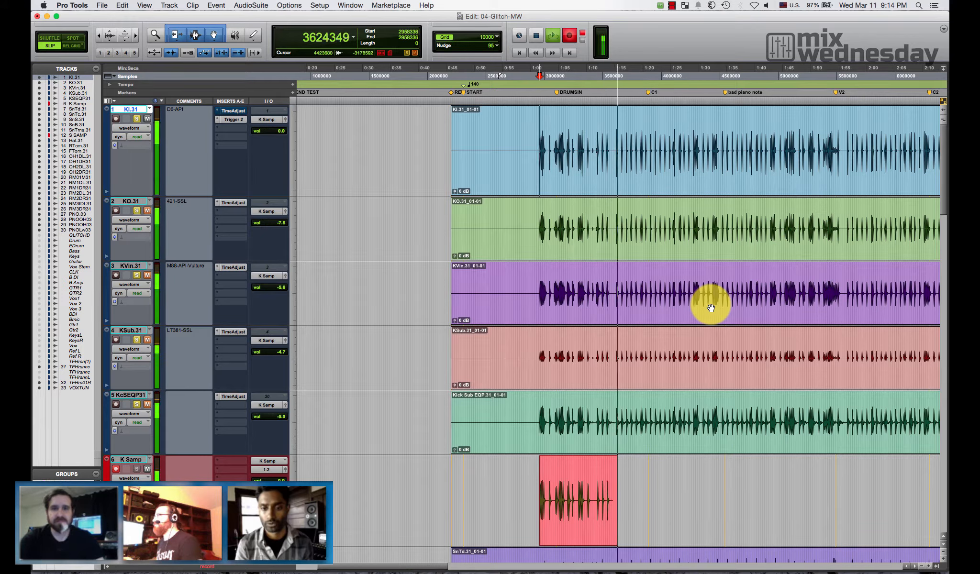
{"action": "key", "text": "space"}
- Switch the KI.31 track's output back to 1-2
{"action": "left_click", "coordinate": [565, 531]}
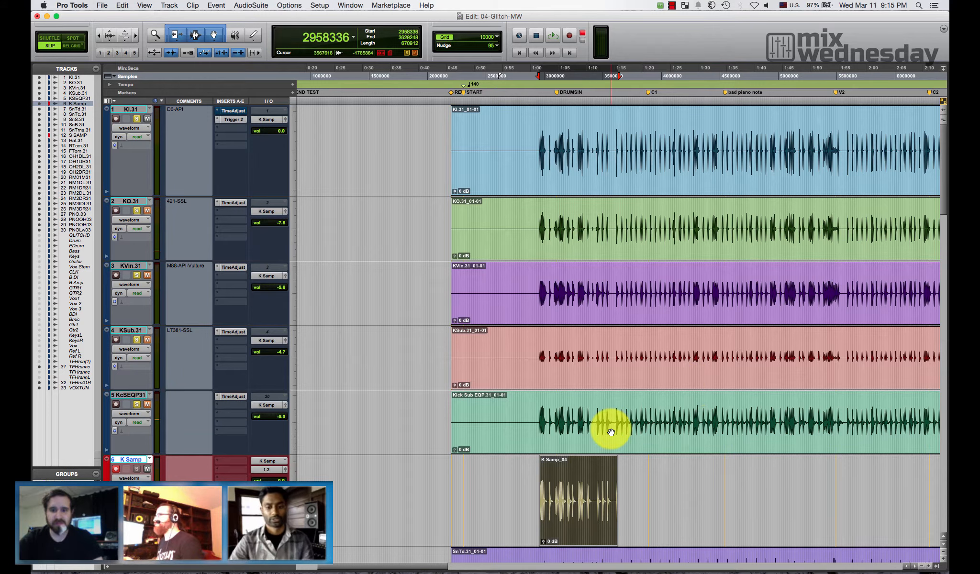
{"action": "left_click", "coordinate": [236, 121], "text": "super"}
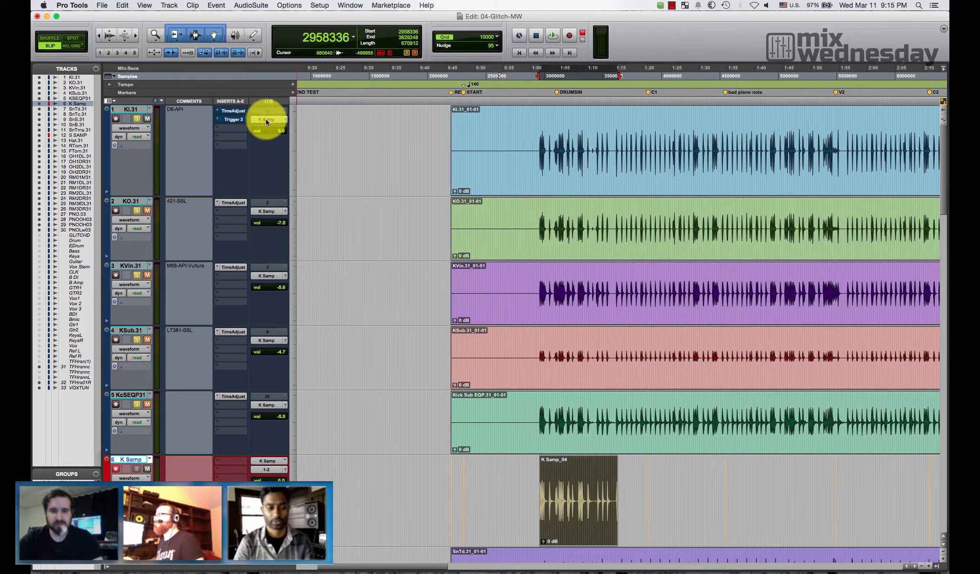
{"action": "left_click", "coordinate": [130, 395]}
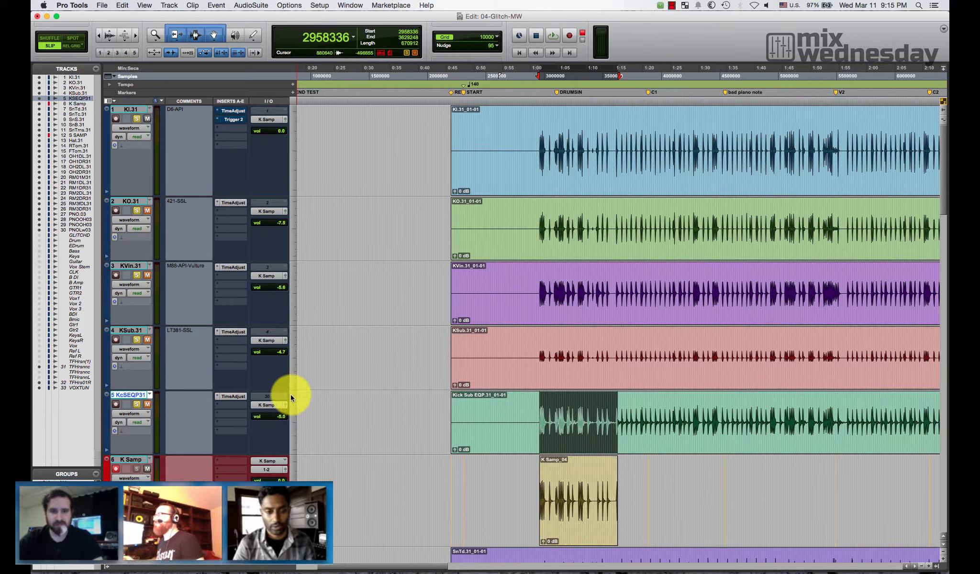
{"action": "left_click", "coordinate": [277, 120]}
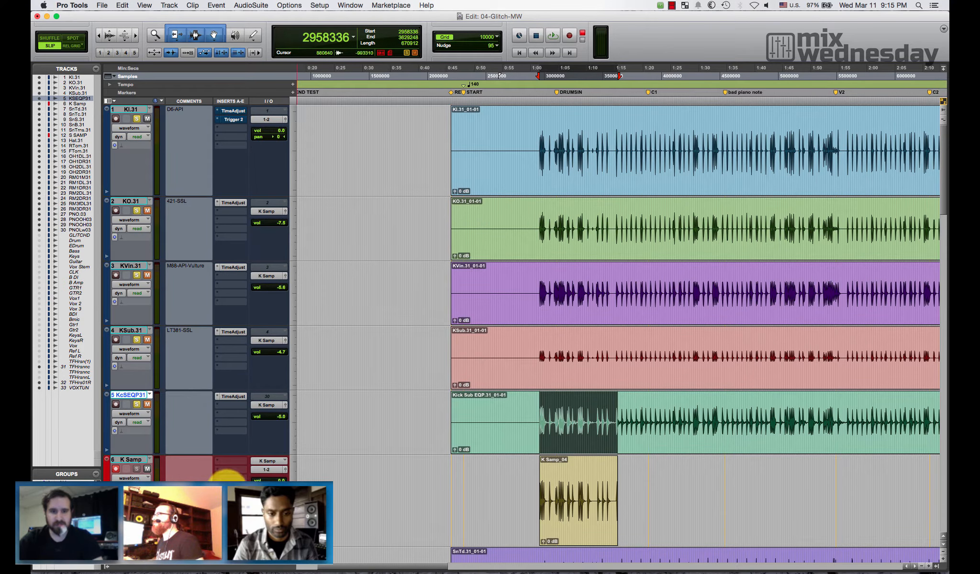
- Move the K Samp track directly below KI.31 to compare its recorded clip with the original kick
{"action": "left_click_drag", "start_coordinate": [131, 460], "coordinate": [153, 199]}
{"action": "key", "text": "t"}
{"action": "key", "text": "t"}
{"action": "key", "text": "t"}
{"action": "key", "text": "t"}
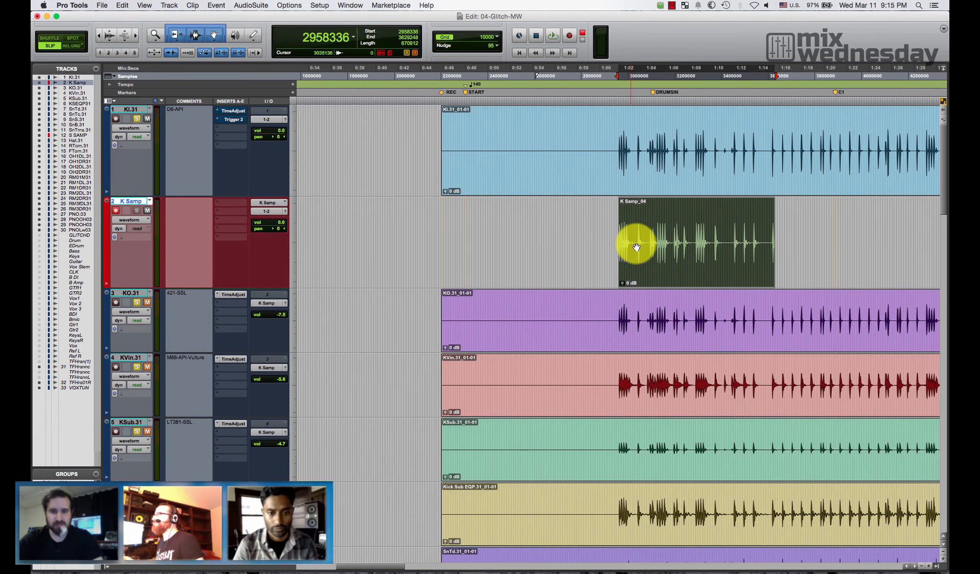
- Deactivate the Trigger 2 insert on KI.31 and copy that track's Time Adjuster insert to the K Samp track
{"action": "scroll", "coordinate": [593, 248], "scroll_direction": "right", "scroll_amount": 3}
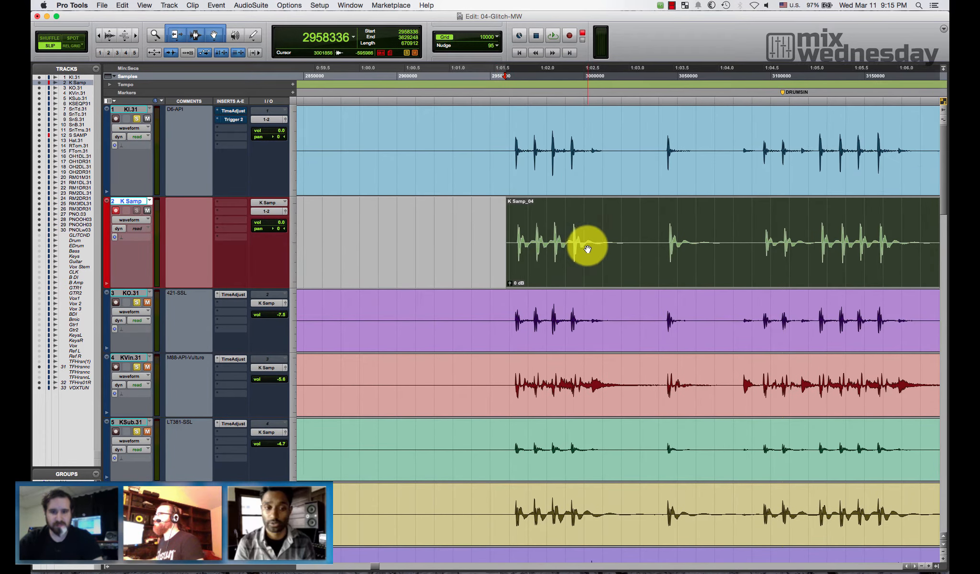
{"action": "key", "text": "t"}
{"action": "scroll", "coordinate": [586, 248], "scroll_direction": "right", "scroll_amount": 5}
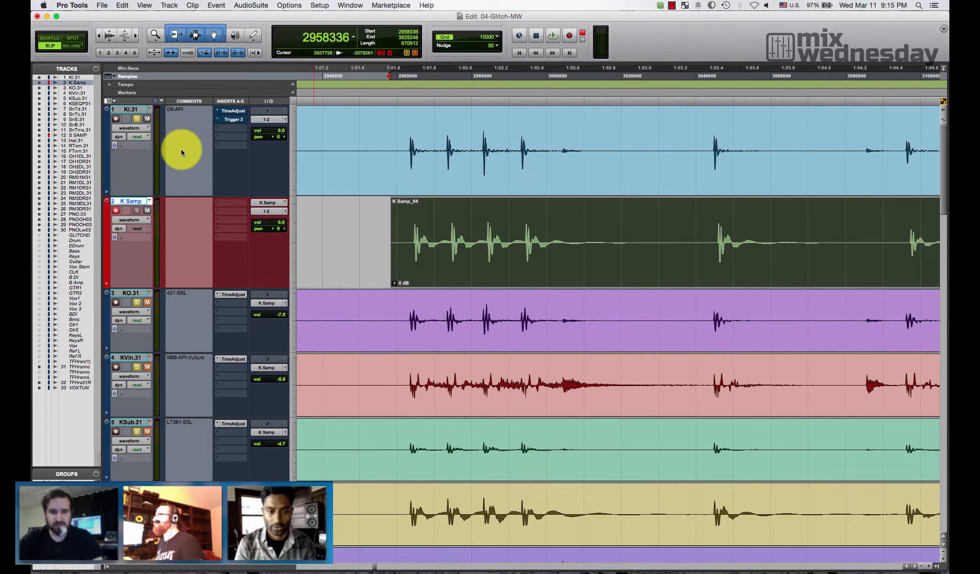
{"action": "right_click", "coordinate": [234, 120]}
{"action": "left_click", "coordinate": [252, 131]}
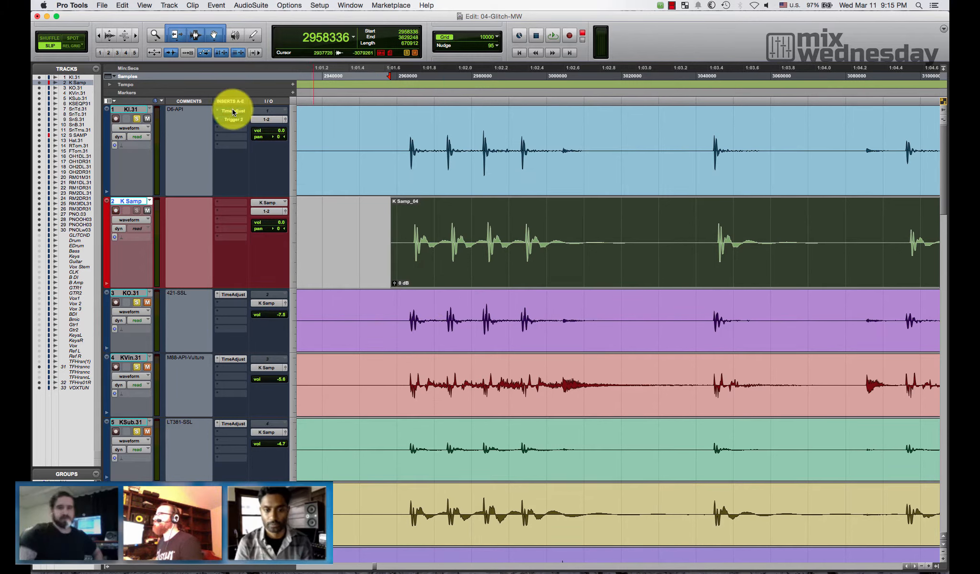
{"action": "right_click", "coordinate": [235, 111]}
{"action": "left_click", "coordinate": [246, 90]}
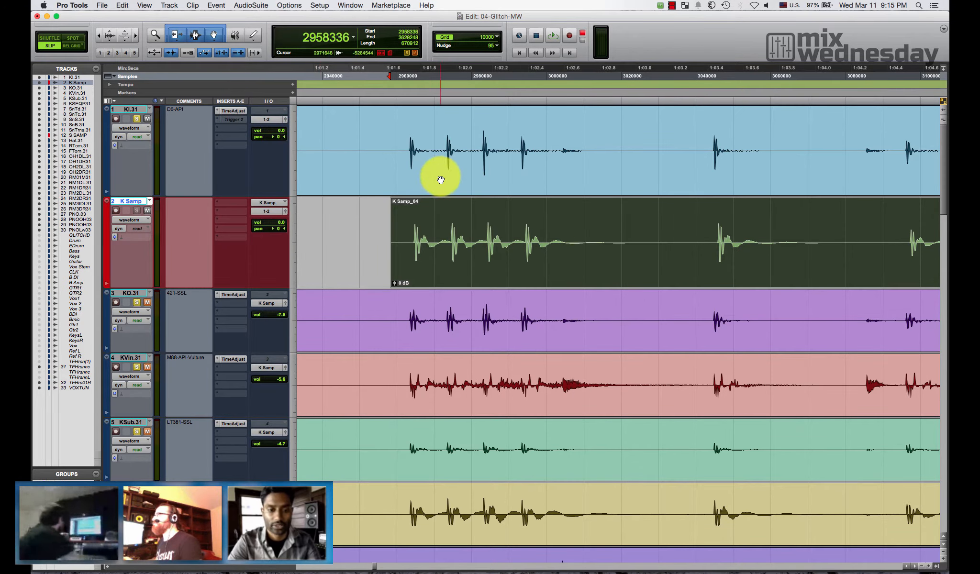
{"action": "left_click_drag", "start_coordinate": [241, 112], "coordinate": [236, 203]}
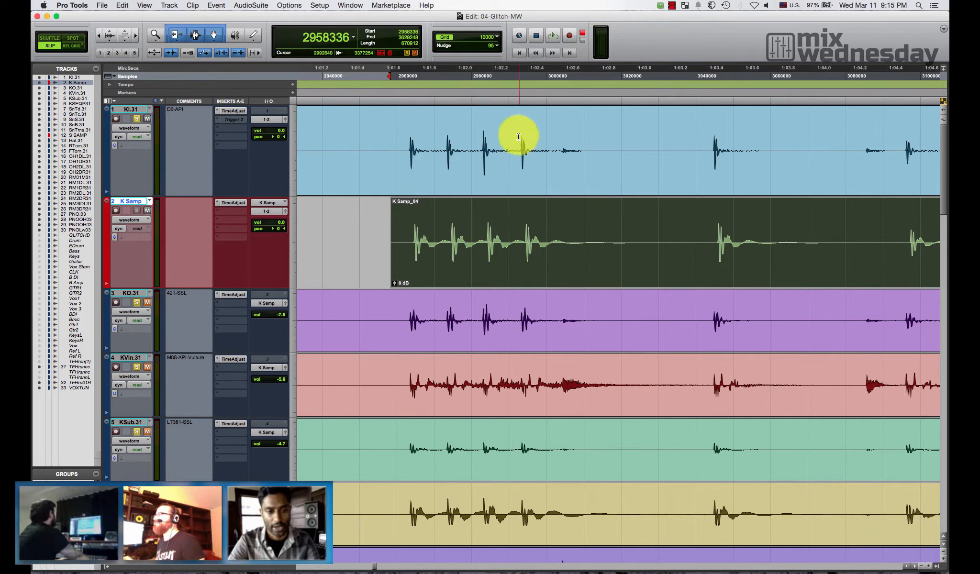
- Select KI.31 together with K Samp and enlarge both track heights to compare their first kick waveforms
{"action": "left_click", "coordinate": [130, 109], "text": "shift"}
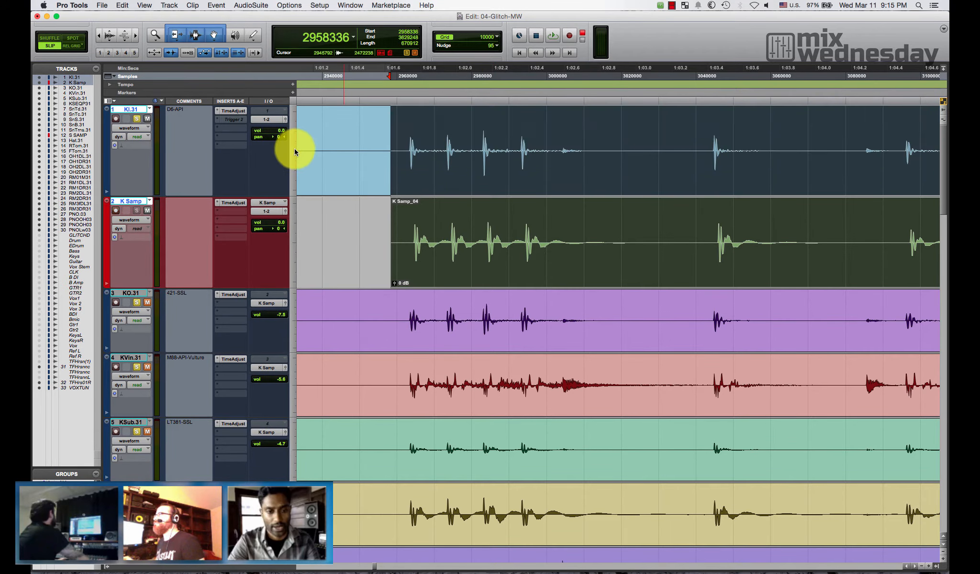
{"action": "left_click", "coordinate": [294, 151]}
{"action": "left_click", "coordinate": [309, 165]}
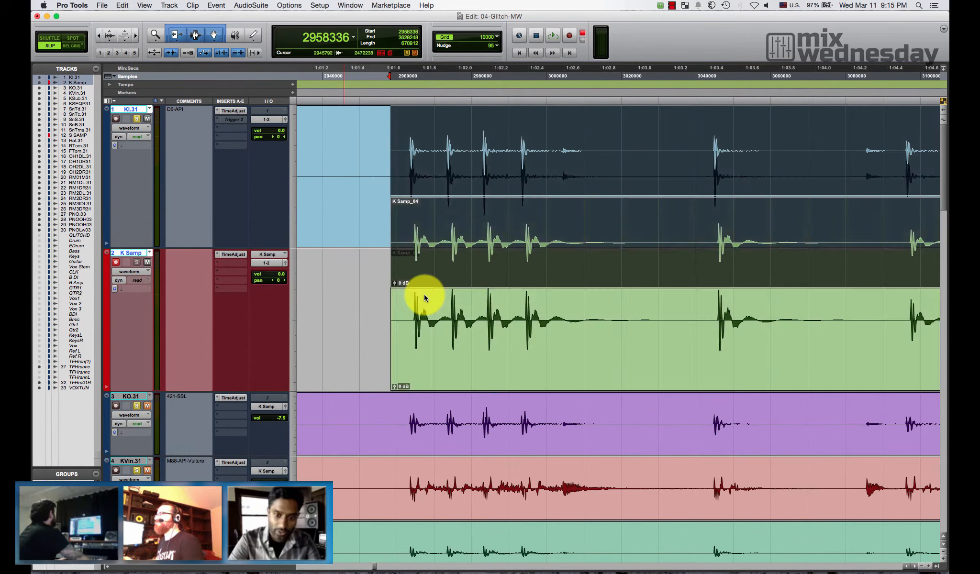
{"action": "key", "text": "t"}
{"action": "key", "text": "t"}
{"action": "key", "text": "t"}
{"action": "scroll", "coordinate": [467, 272], "scroll_direction": "right", "scroll_amount": 5}
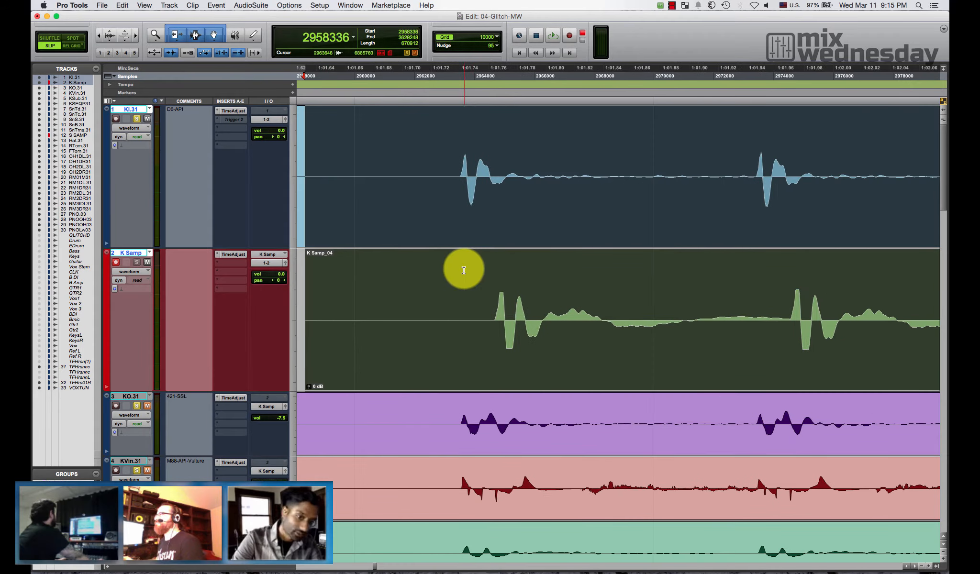
{"action": "key", "text": "t"}
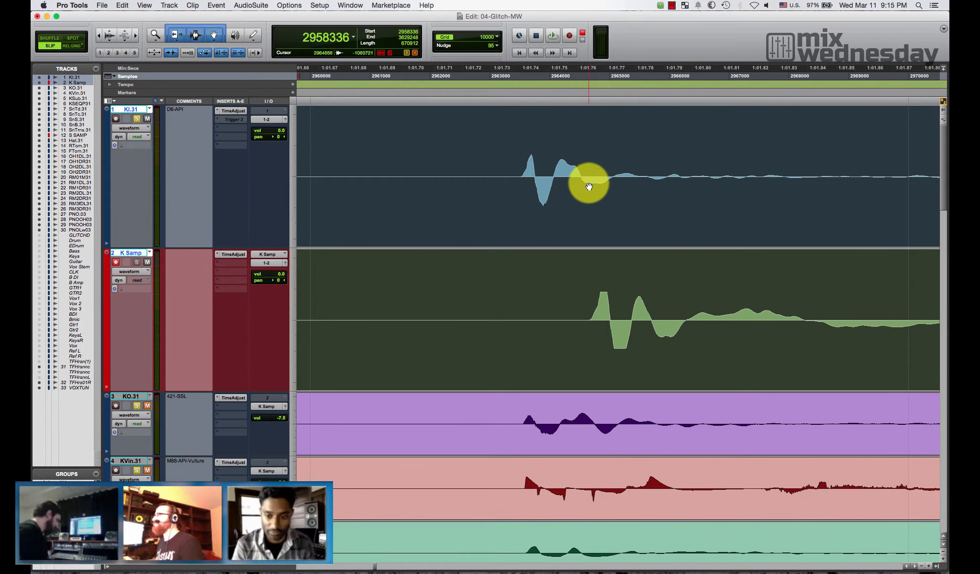
- Measure the offset between the first K Samp kick and the KI.31 kick, from zero crossing to zero crossing
{"action": "left_click", "coordinate": [588, 168]}
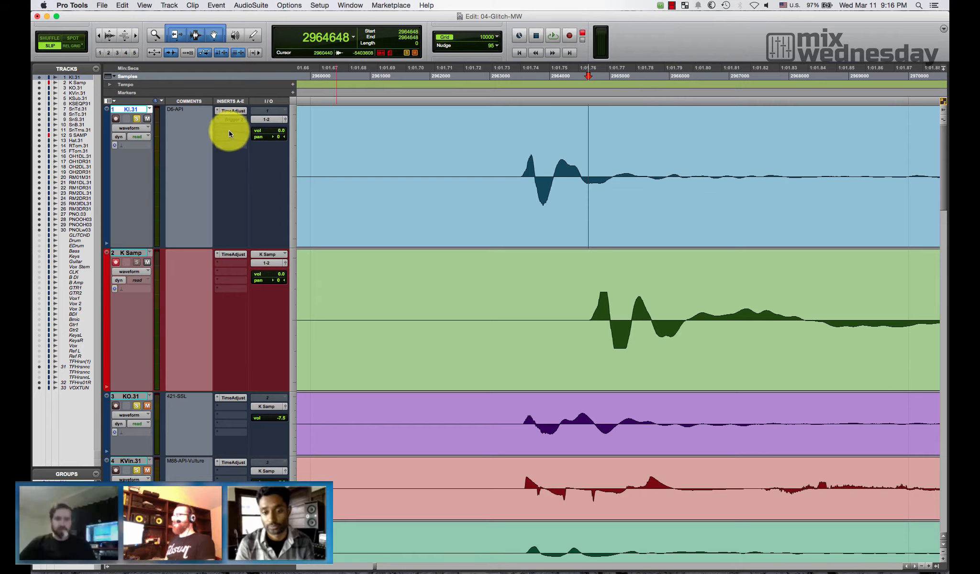
{"action": "left_click", "coordinate": [584, 145]}
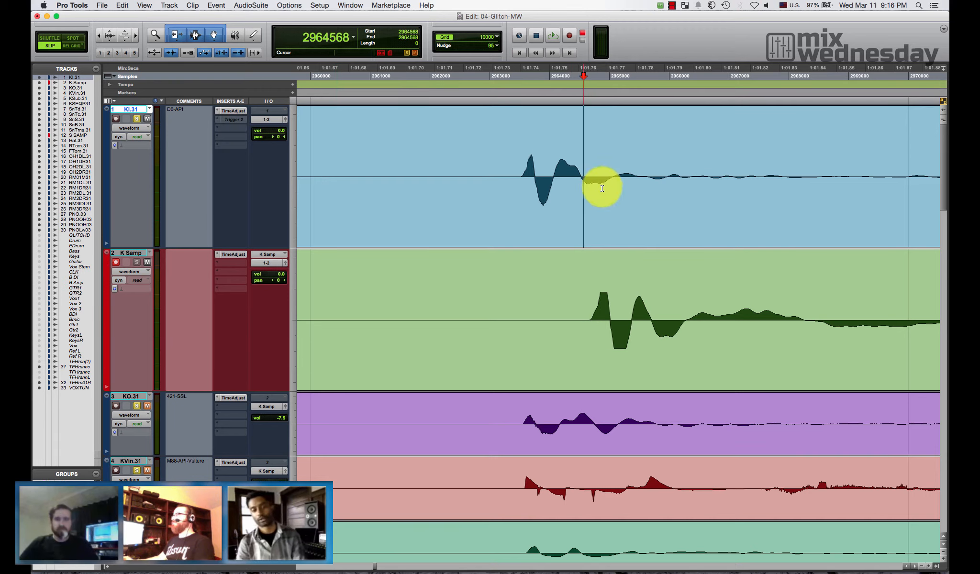
{"action": "key", "text": "t"}
{"action": "left_click_drag", "start_coordinate": [671, 320], "coordinate": [521, 139]}
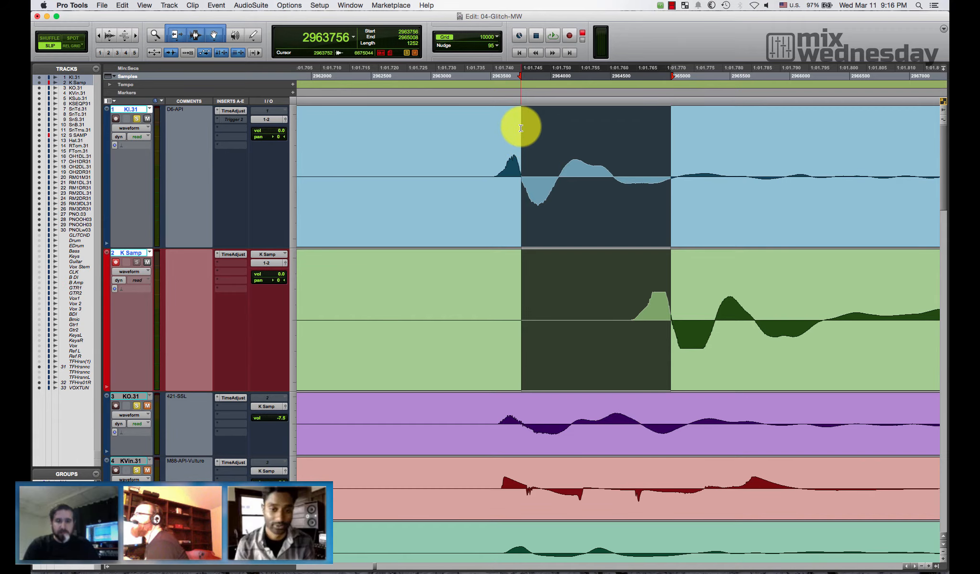
- Separate the K Samp clip at sample 2963004, just before the first kick, and select the part after the split
{"action": "double_click", "coordinate": [803, 376]}
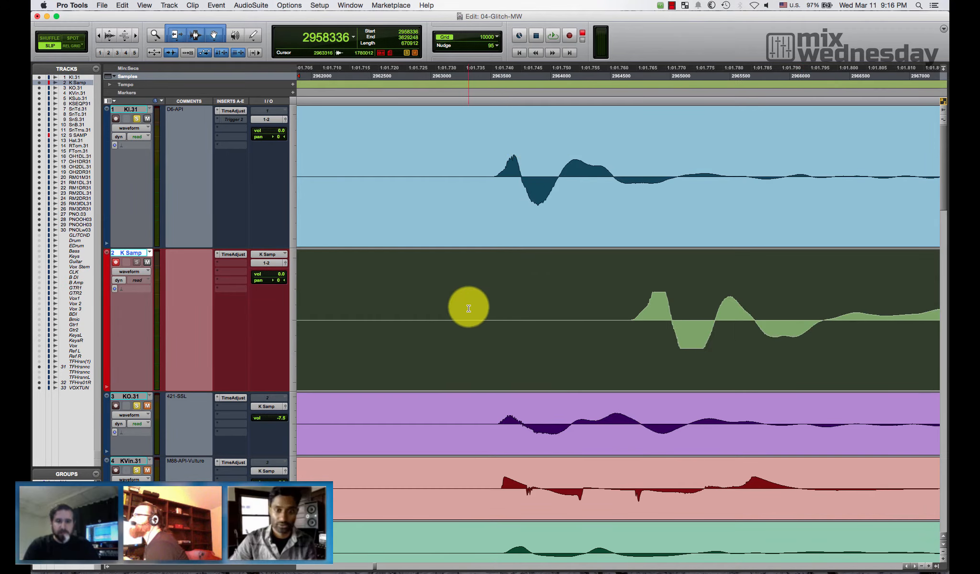
{"action": "left_click", "coordinate": [449, 306]}
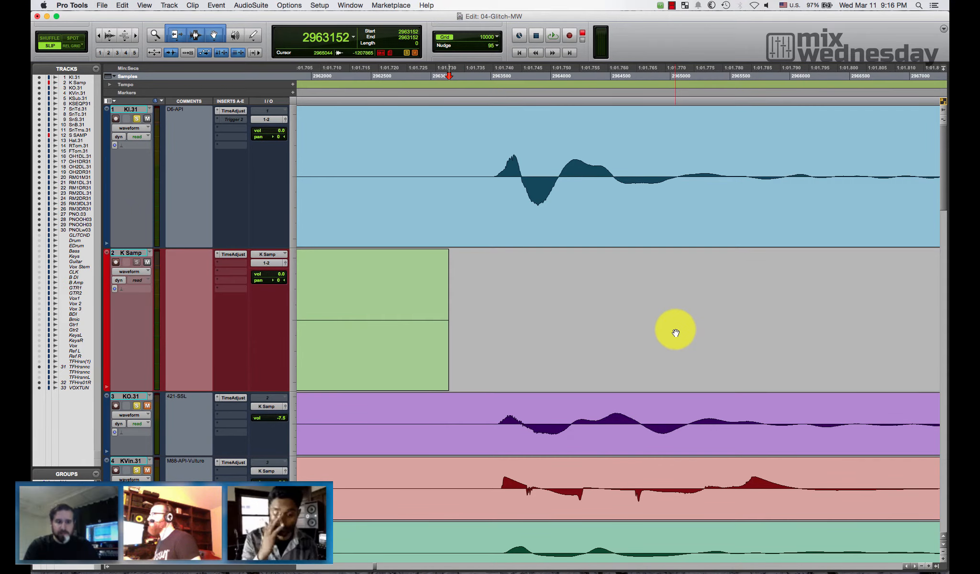
{"action": "left_click", "coordinate": [431, 302]}
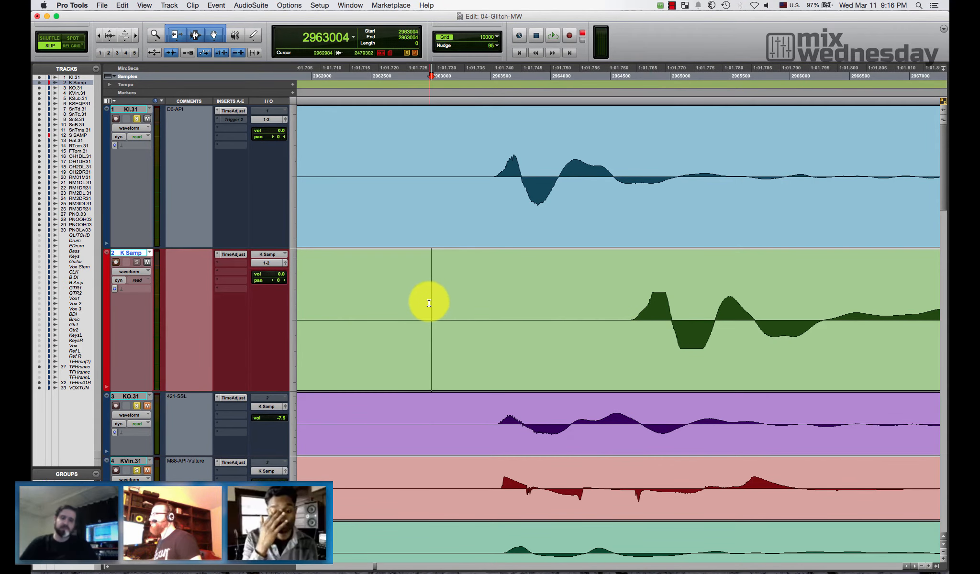
{"action": "key", "text": "b"}
{"action": "left_click", "coordinate": [688, 336]}
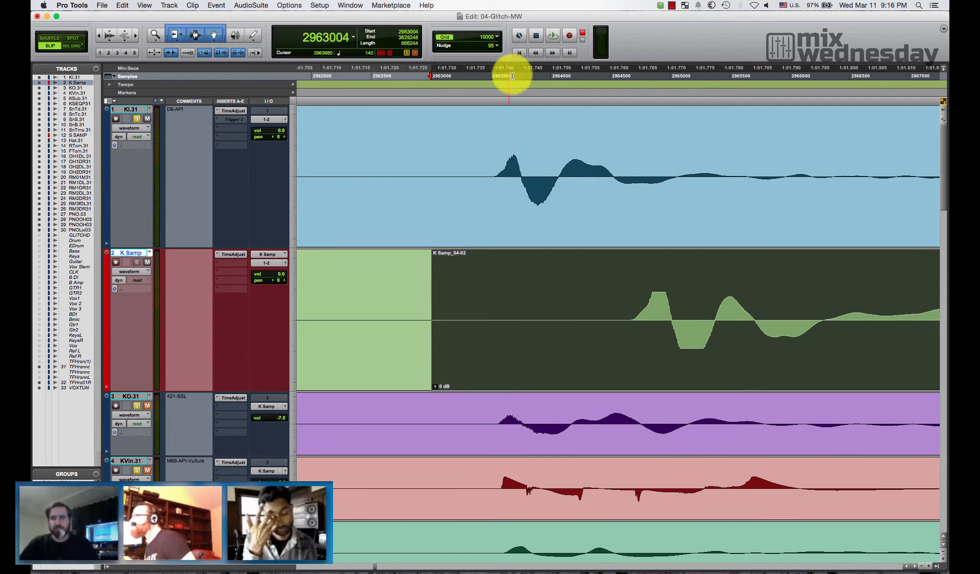
- Set the nudge value to 1252 samples and nudge the selected K Samp clip earlier by that amount
{"action": "left_click", "coordinate": [491, 47]}
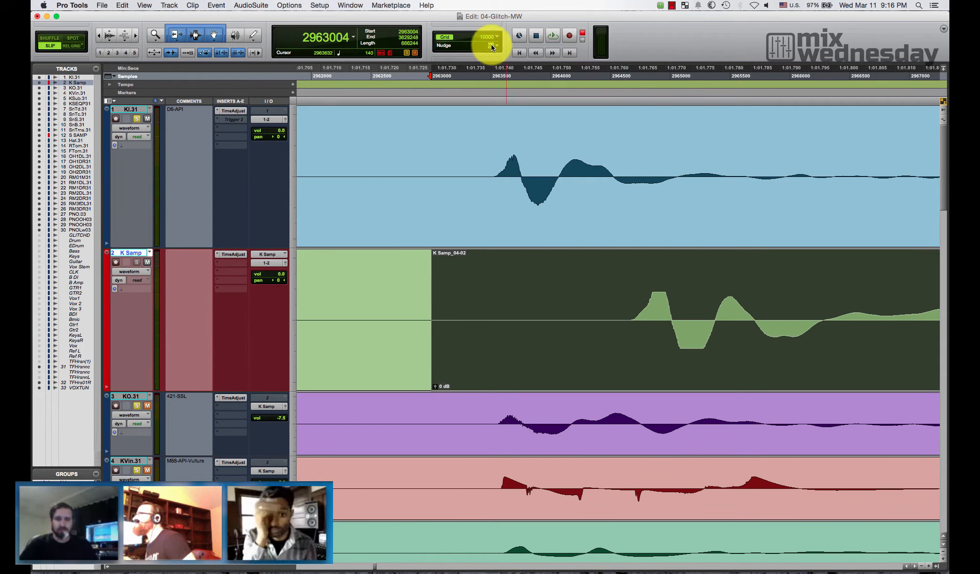
{"action": "type", "text": "1252"}
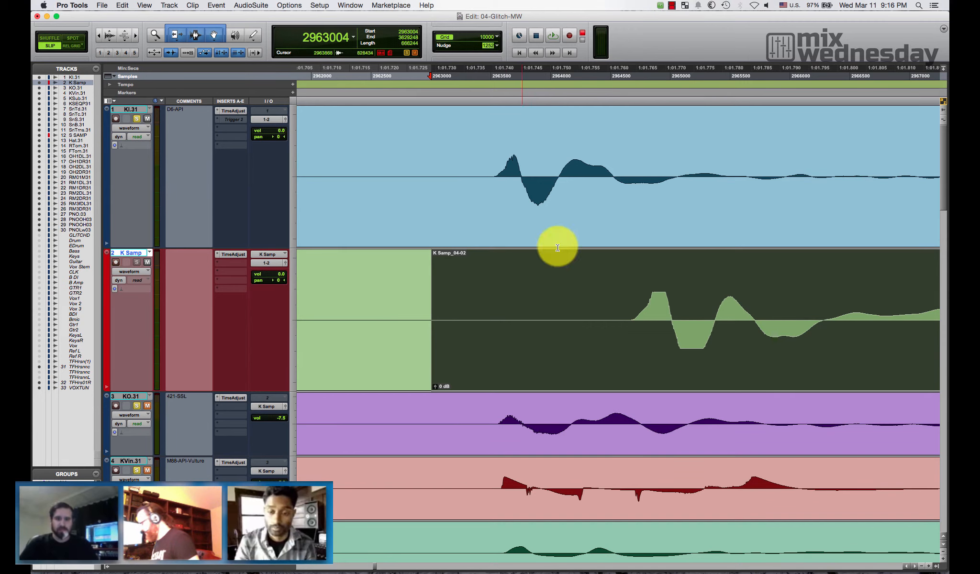
{"action": "key", "text": "Escape"}
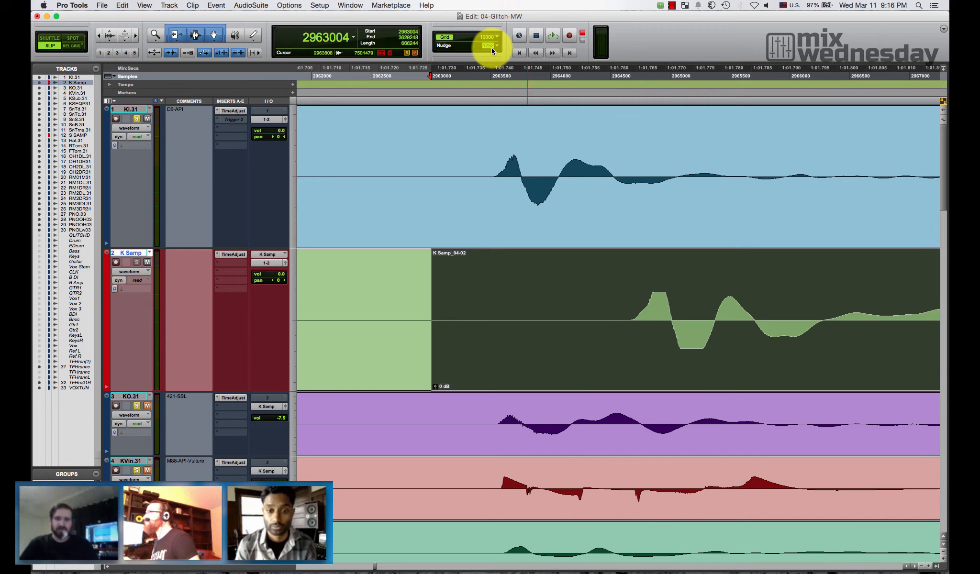
{"action": "key", "text": "Return"}
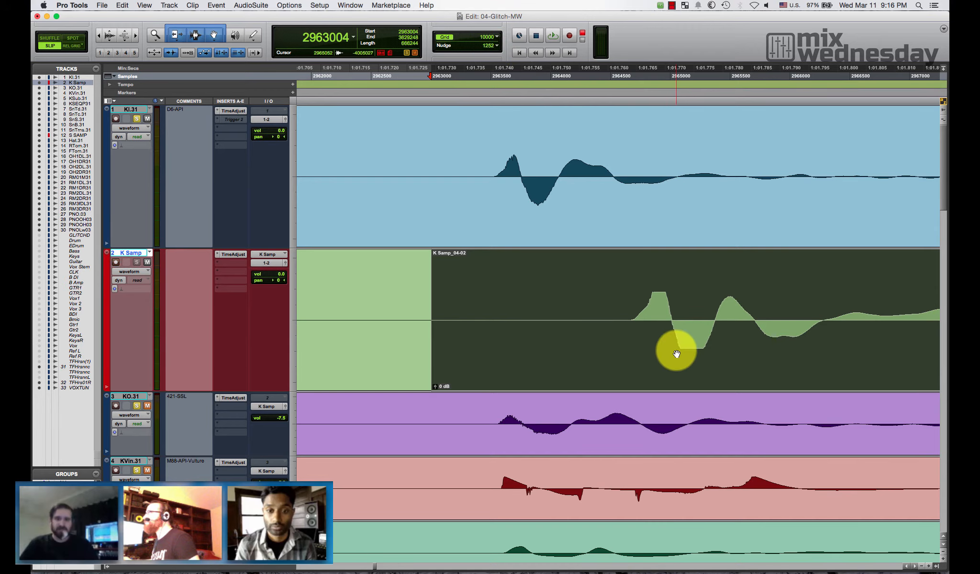
{"action": "key", "text": "minus"}
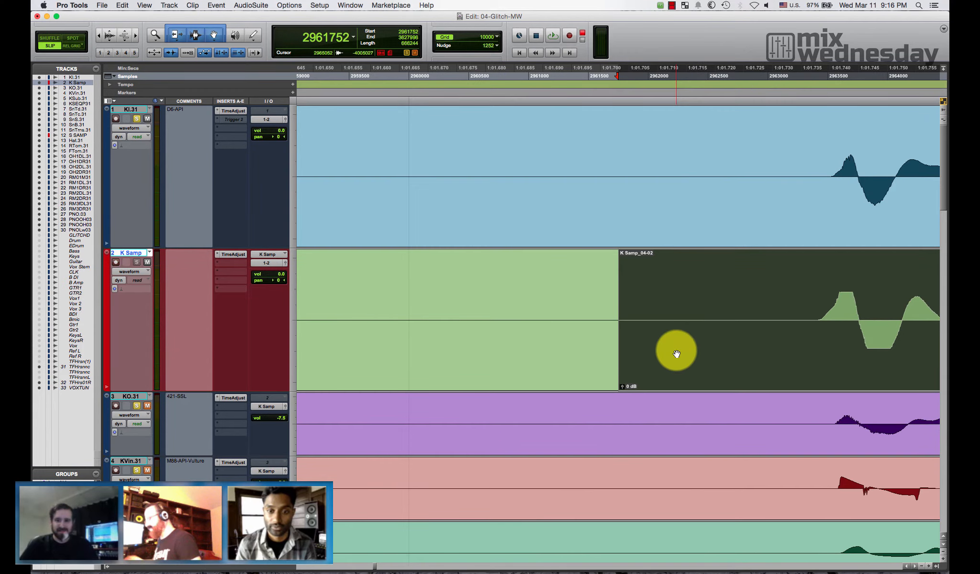
{"action": "scroll", "coordinate": [677, 354], "scroll_direction": "left", "scroll_amount": 5}
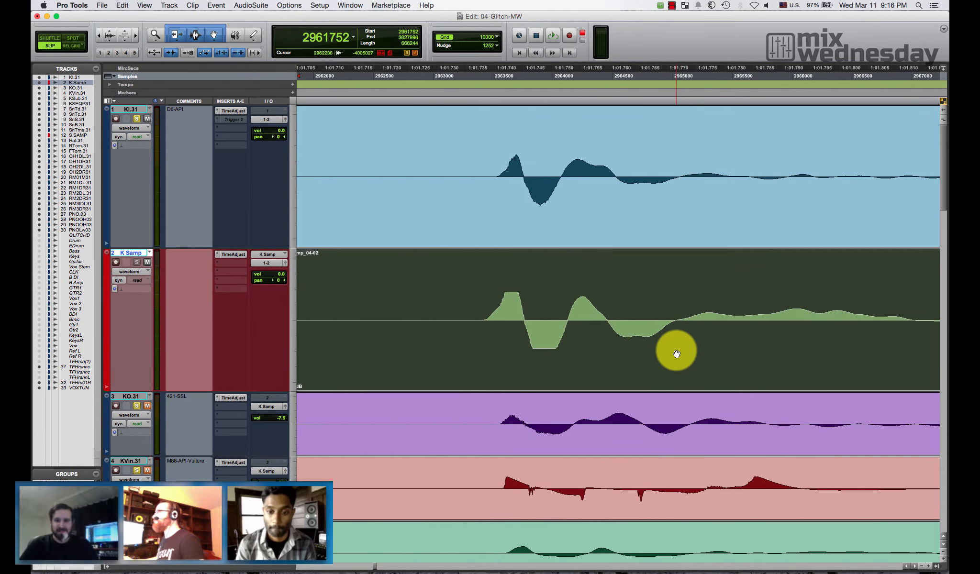
- Check the K Samp kick's alignment against the KI.31 zero crossing near sample 2963744 and save the session
{"action": "left_click", "coordinate": [602, 269]}
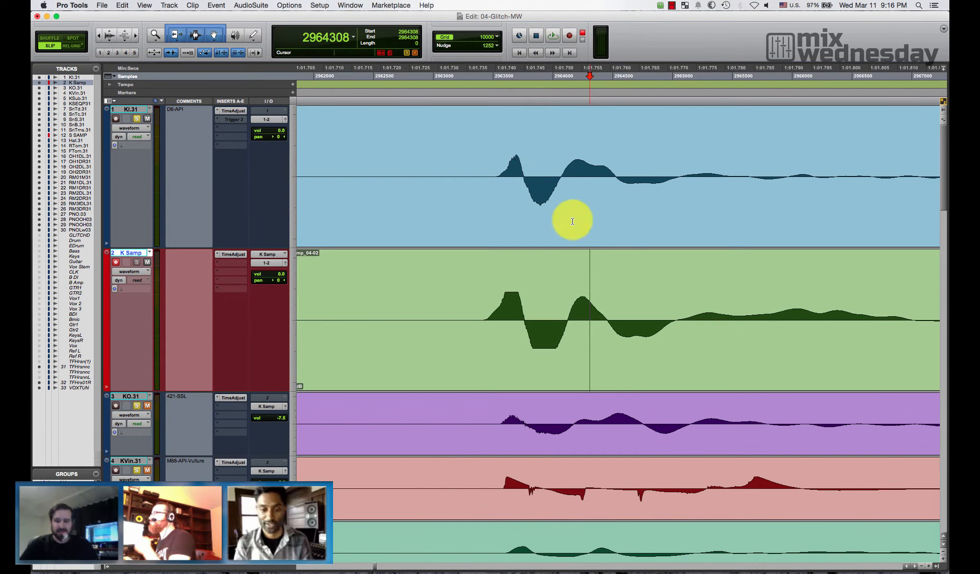
{"action": "left_click", "coordinate": [522, 175]}
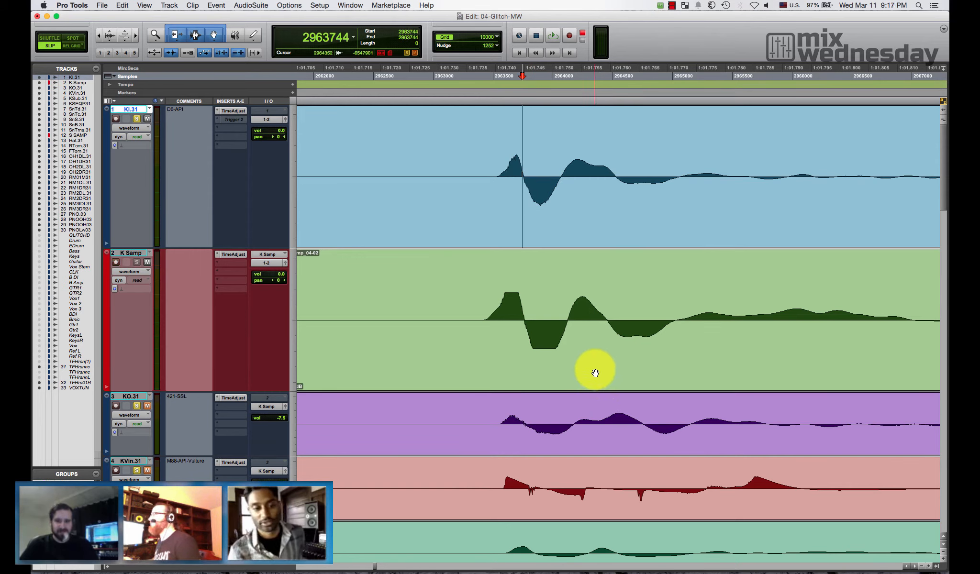
{"action": "key", "text": "super+s"}
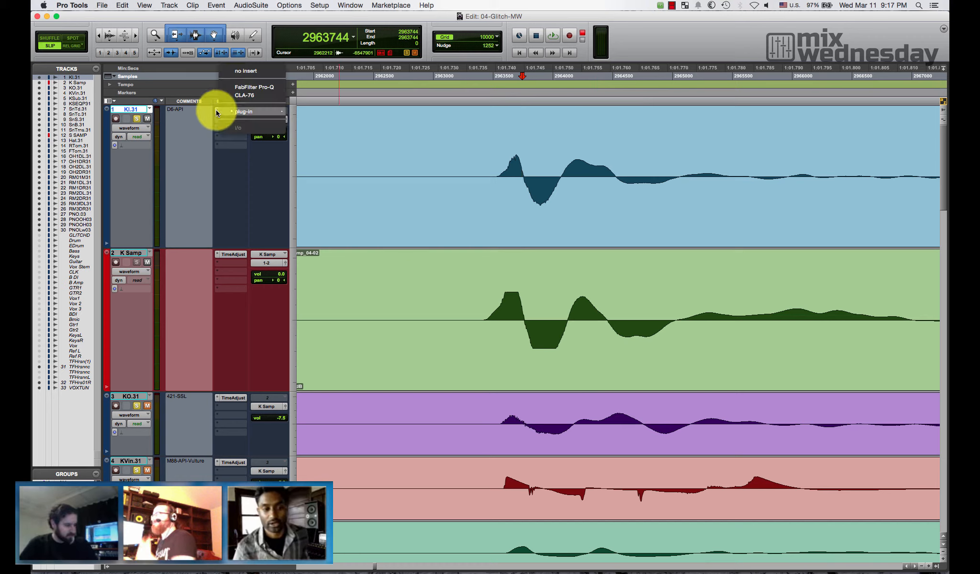
- Inspect the Time Adjuster delay settings on the K Samp and KI.31 tracks
{"action": "left_click", "coordinate": [181, 155]}
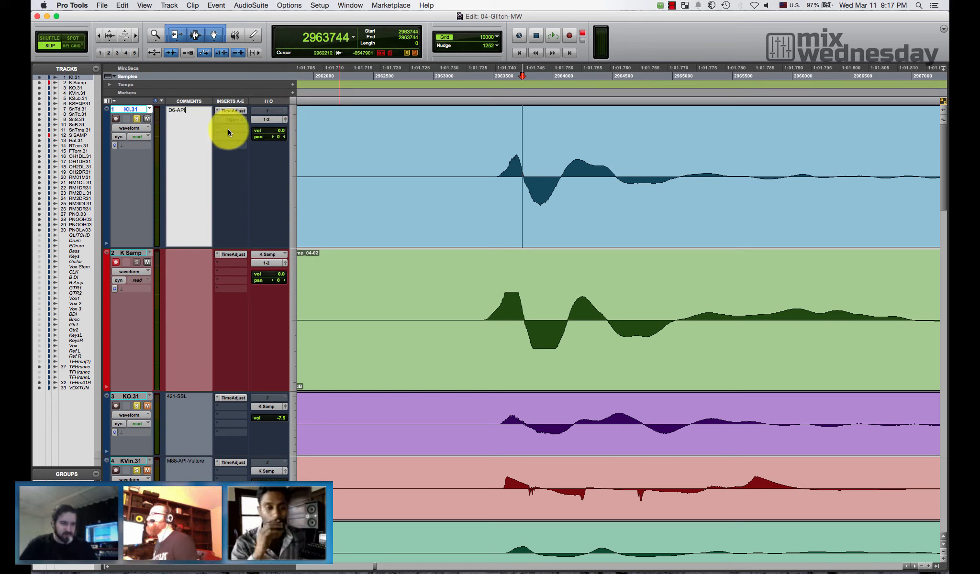
{"action": "right_click", "coordinate": [230, 113]}
{"action": "left_click", "coordinate": [234, 253]}
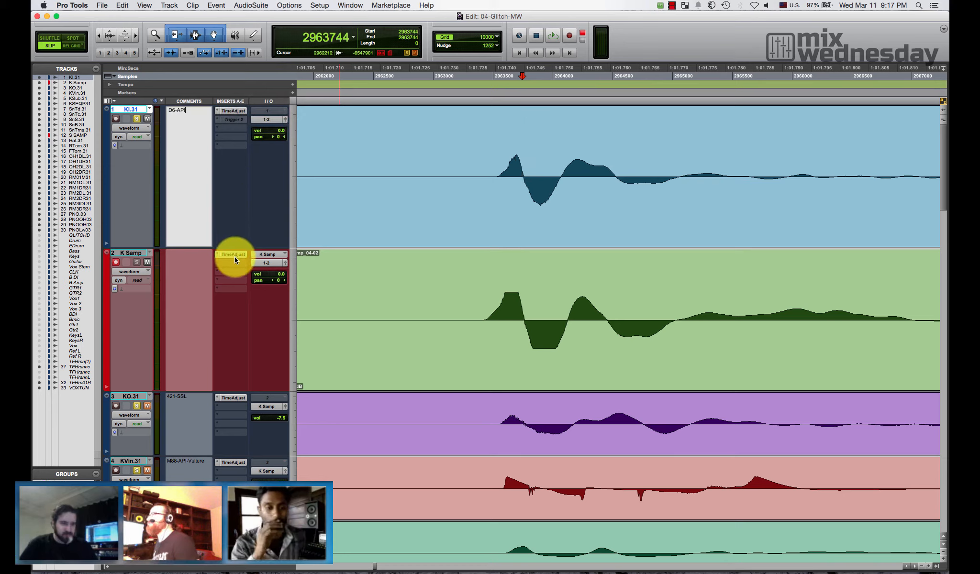
{"action": "left_click", "coordinate": [235, 254]}
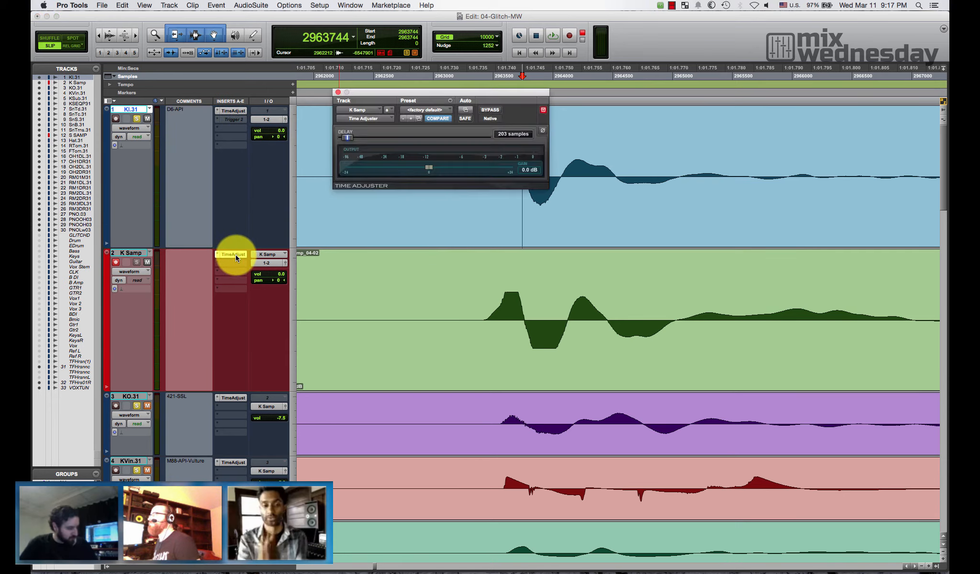
{"action": "left_click", "coordinate": [235, 254]}
{"action": "left_click", "coordinate": [231, 111]}
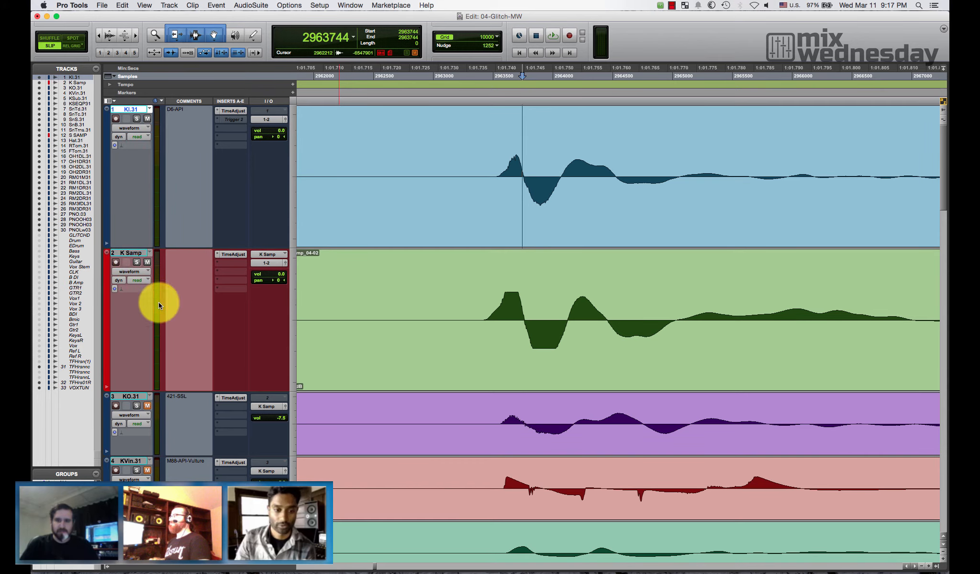
- Select the kick tracks from KI.31 through KSEQP31 and solo them all
{"action": "scroll", "coordinate": [152, 367], "scroll_direction": "down", "scroll_amount": 3}
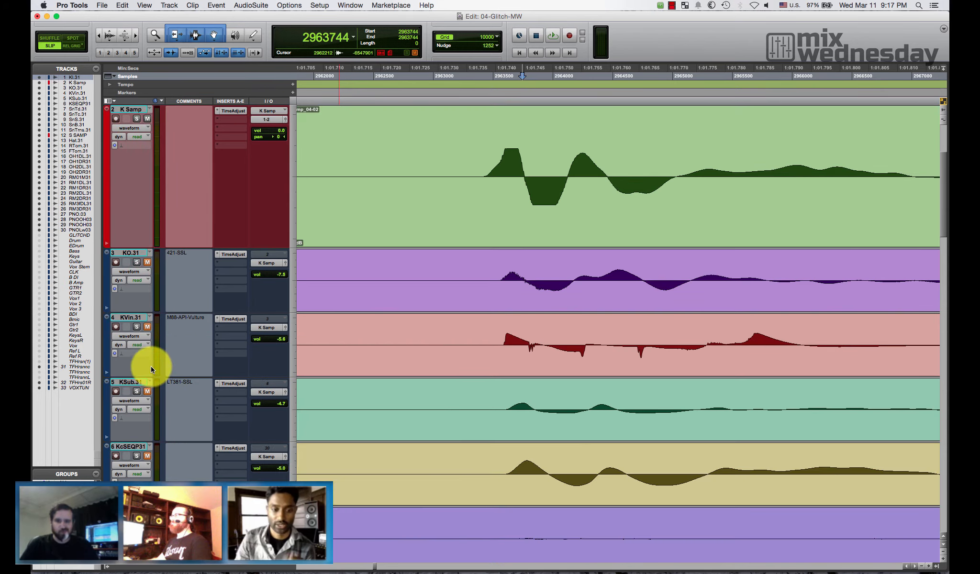
{"action": "left_click", "coordinate": [137, 448], "text": "shift"}
{"action": "left_click", "coordinate": [135, 392], "text": "alt+shift"}
{"action": "scroll", "coordinate": [270, 348], "scroll_direction": "up", "scroll_amount": 3}
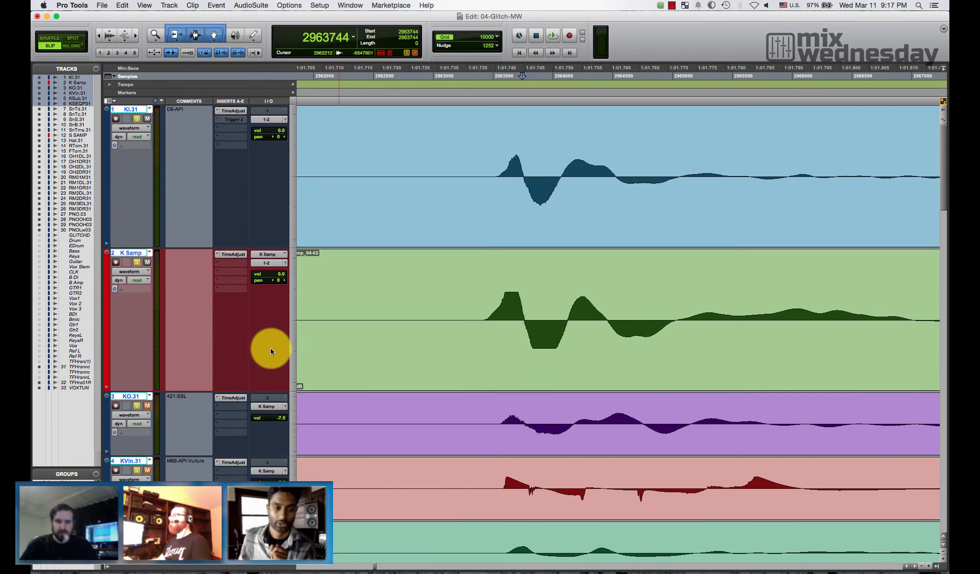